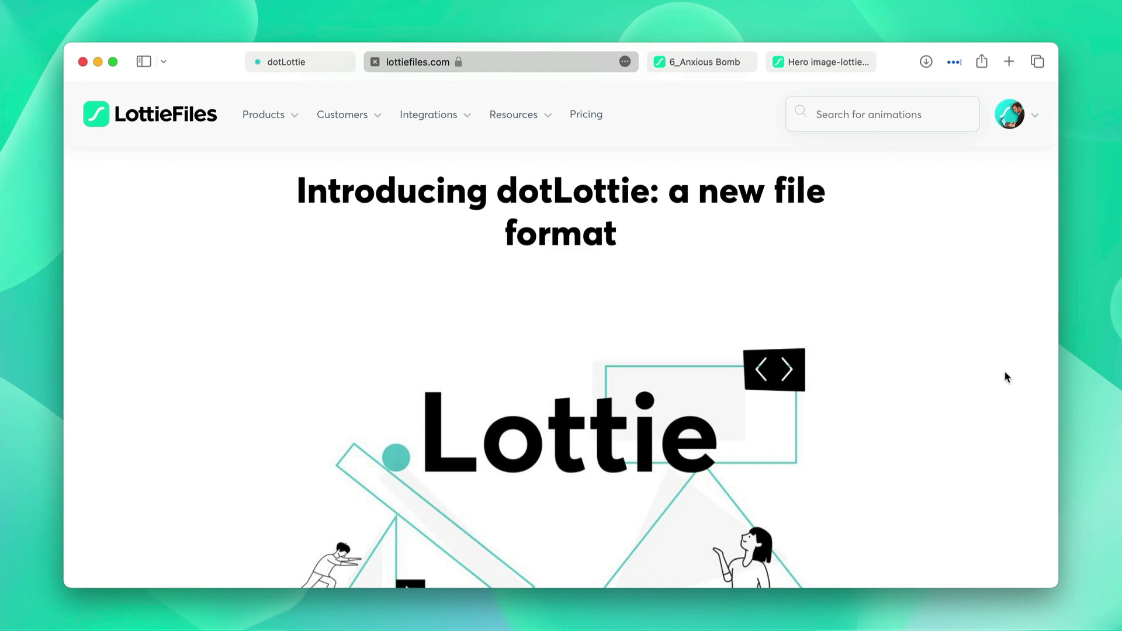
Scroll through the opening of the 'Introducing dotLottie: a new file format' article and its illustrations.
{"action": "scroll", "coordinate": [1003, 372], "scroll_direction": "down", "scroll_amount": 7}
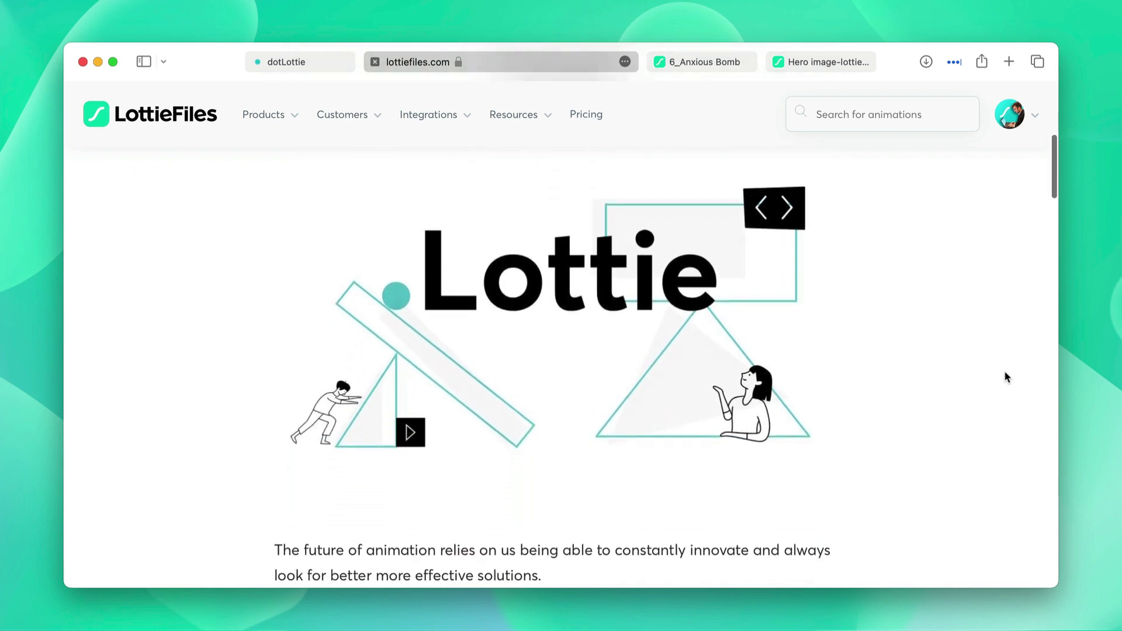
{"action": "scroll", "coordinate": [1004, 374], "scroll_direction": "down", "scroll_amount": 5}
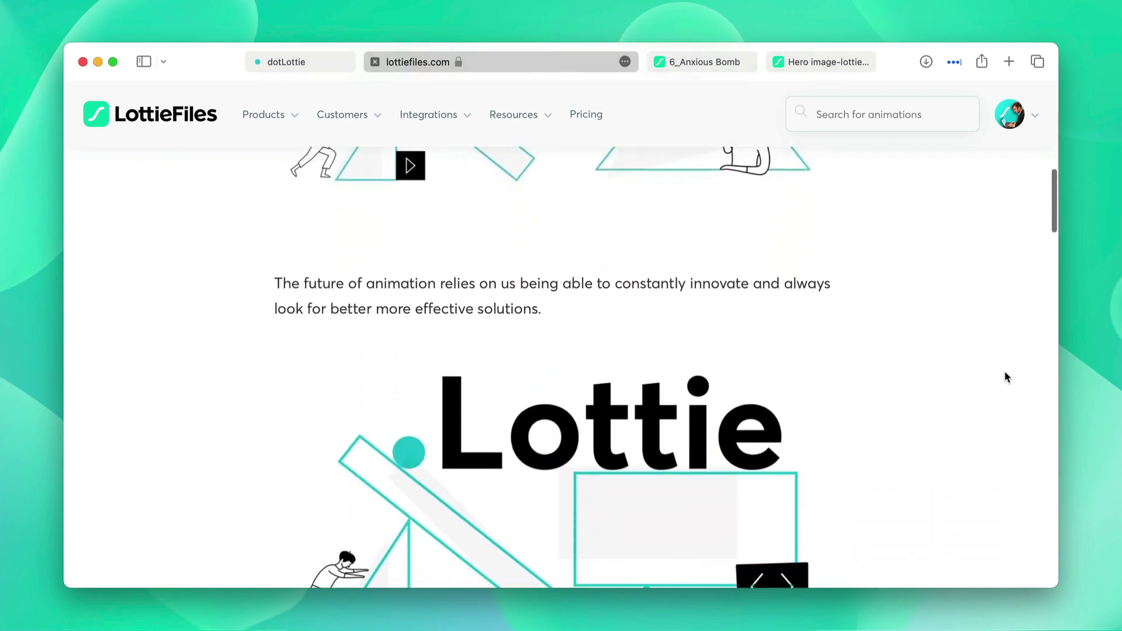
{"action": "scroll", "coordinate": [1004, 374], "scroll_direction": "down", "scroll_amount": 2}
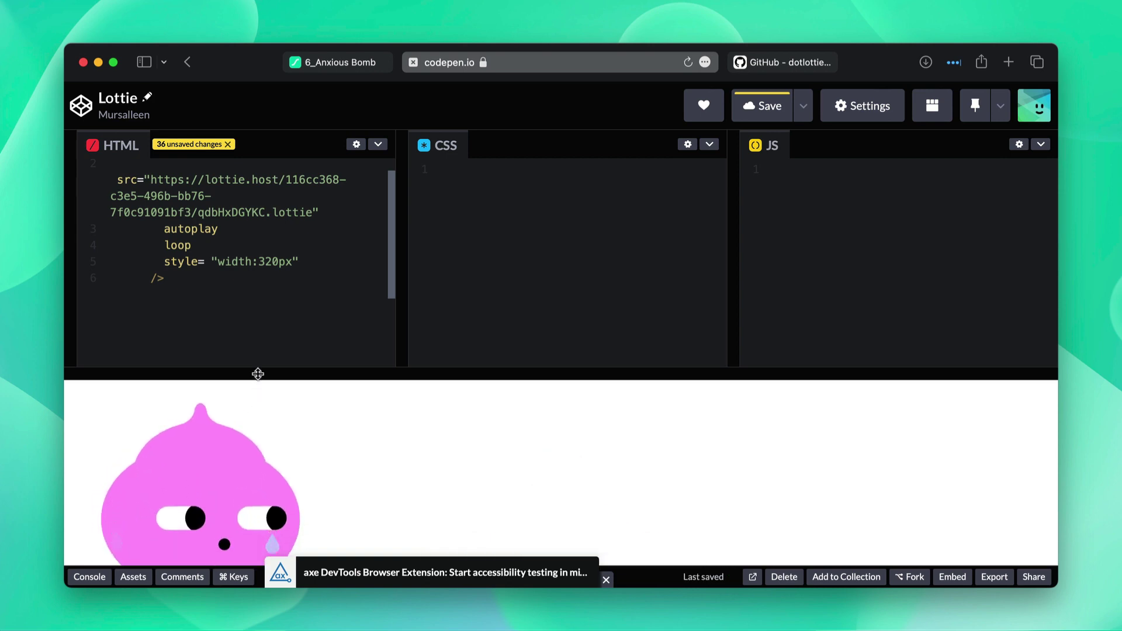
Enlarge the CodePen preview so the pink Anxious Bomb animation is visible playing.
{"action": "left_click_drag", "start_coordinate": [256, 373], "coordinate": [281, 260]}
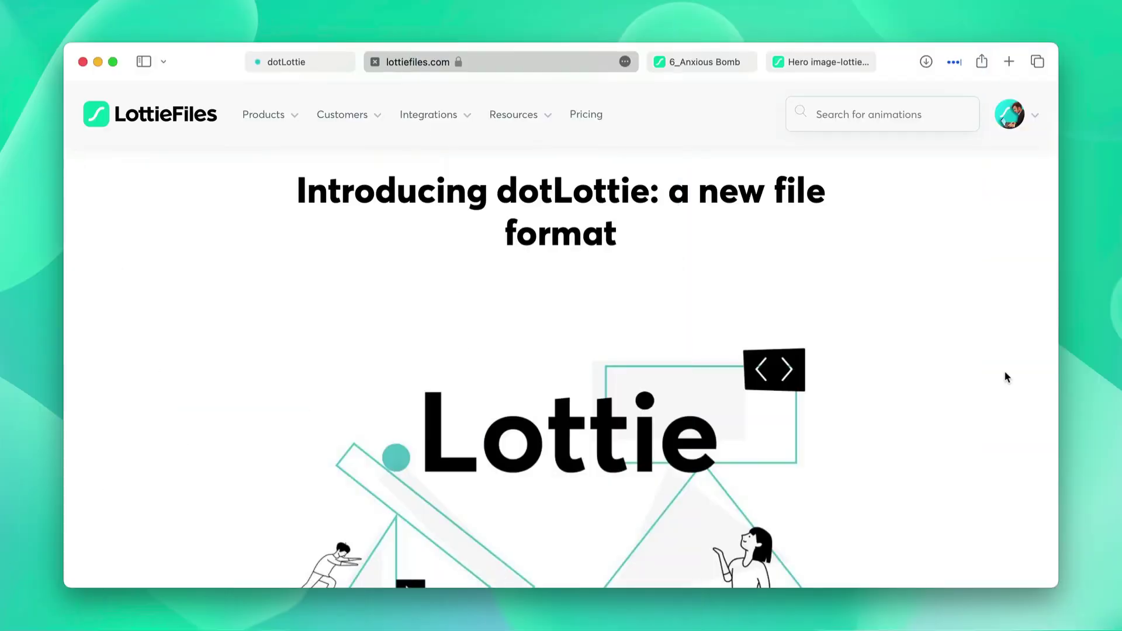
Scroll down to the 'Why dotLottie?' sections on establishing an identity and archiving.
{"action": "scroll", "coordinate": [1005, 373], "scroll_direction": "down", "scroll_amount": 5}
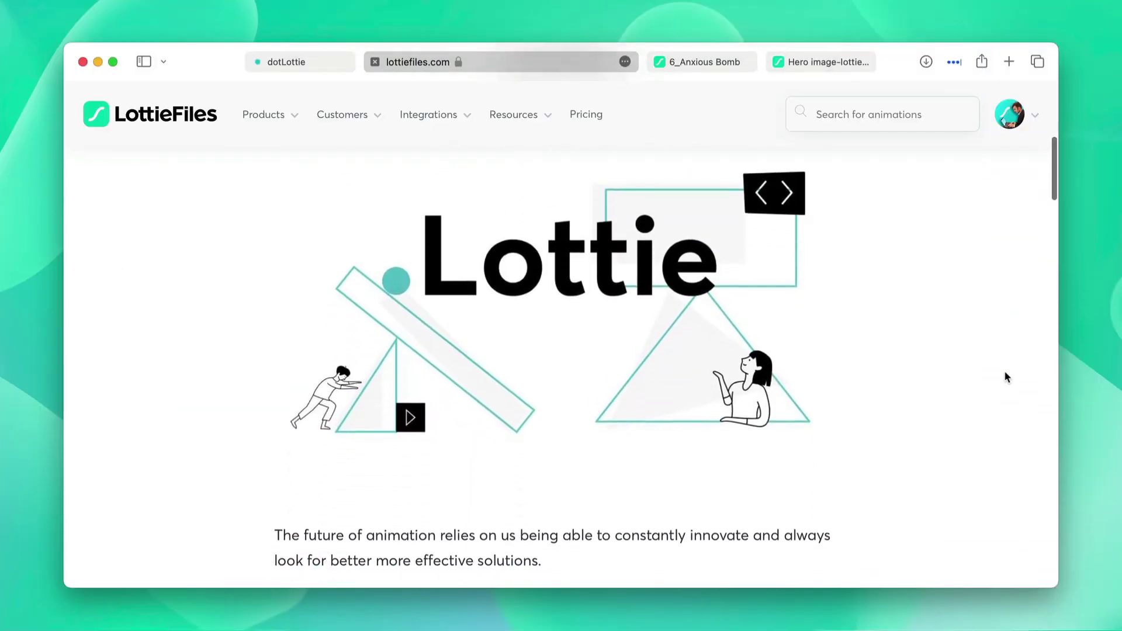
{"action": "scroll", "coordinate": [1004, 371], "scroll_direction": "down", "scroll_amount": 4}
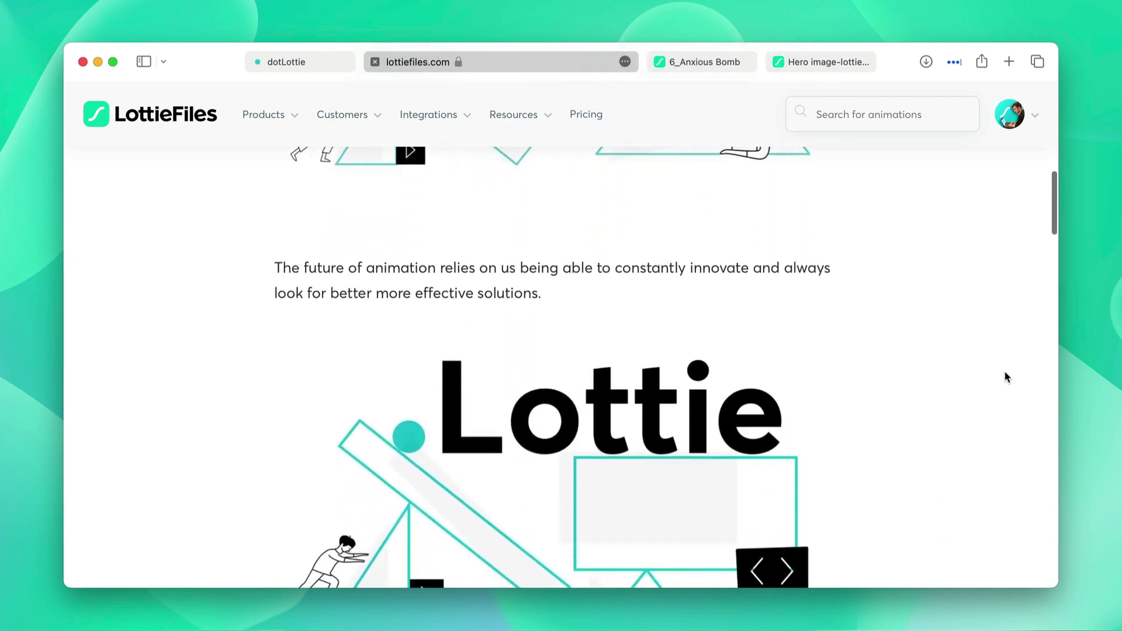
{"action": "scroll", "coordinate": [1004, 371], "scroll_direction": "down", "scroll_amount": 7}
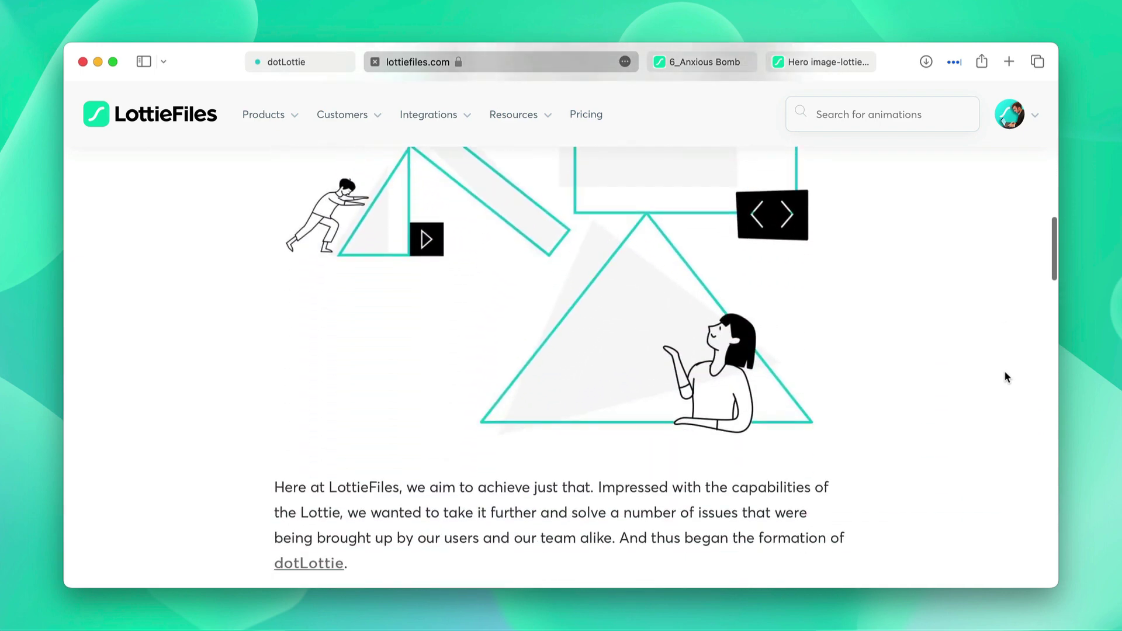
{"action": "scroll", "coordinate": [1005, 372], "scroll_direction": "down", "scroll_amount": 8}
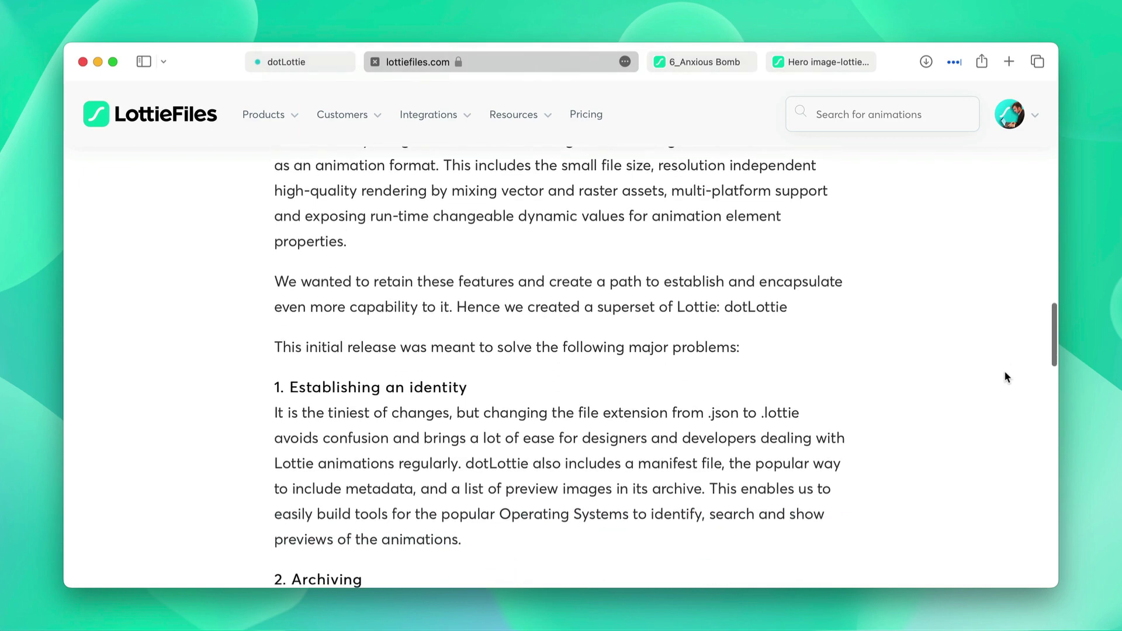
{"action": "scroll", "coordinate": [1005, 372], "scroll_direction": "down", "scroll_amount": 4}
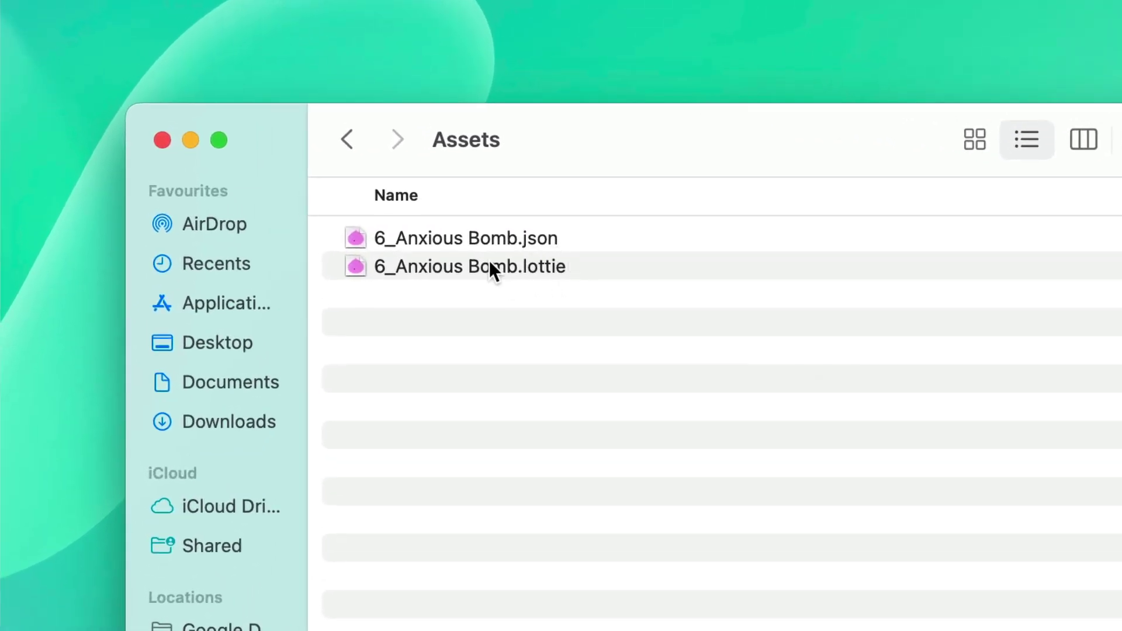
Quick Look 6_Anxious Bomb.json's raw text, then the animated 6_Anxious Bomb.lottie.
{"action": "left_click", "coordinate": [485, 238]}
{"action": "key", "text": "space"}
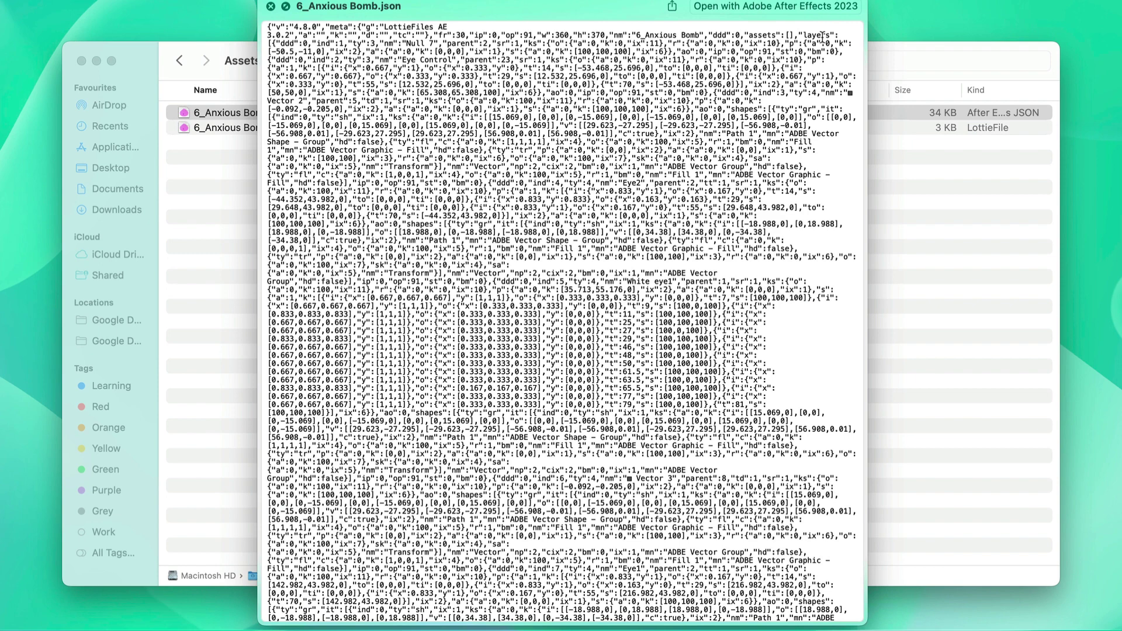
{"action": "key", "text": "Down"}
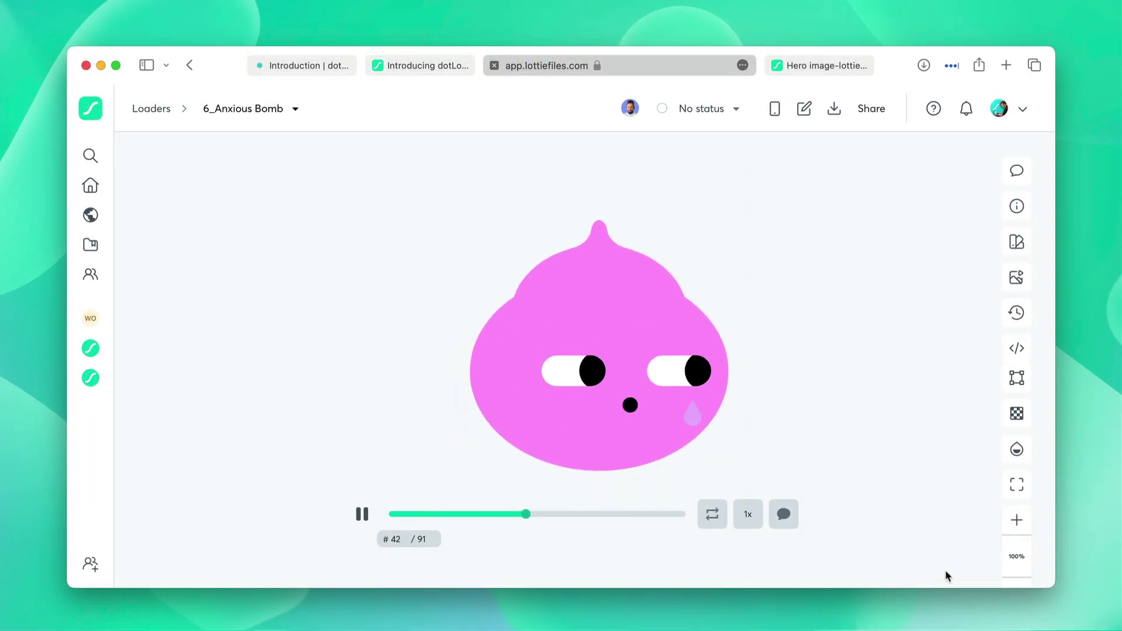
Show the 6_Anxious Bomb download and export formats, including the 3 KB dotLottie.
{"action": "left_click", "coordinate": [834, 108]}
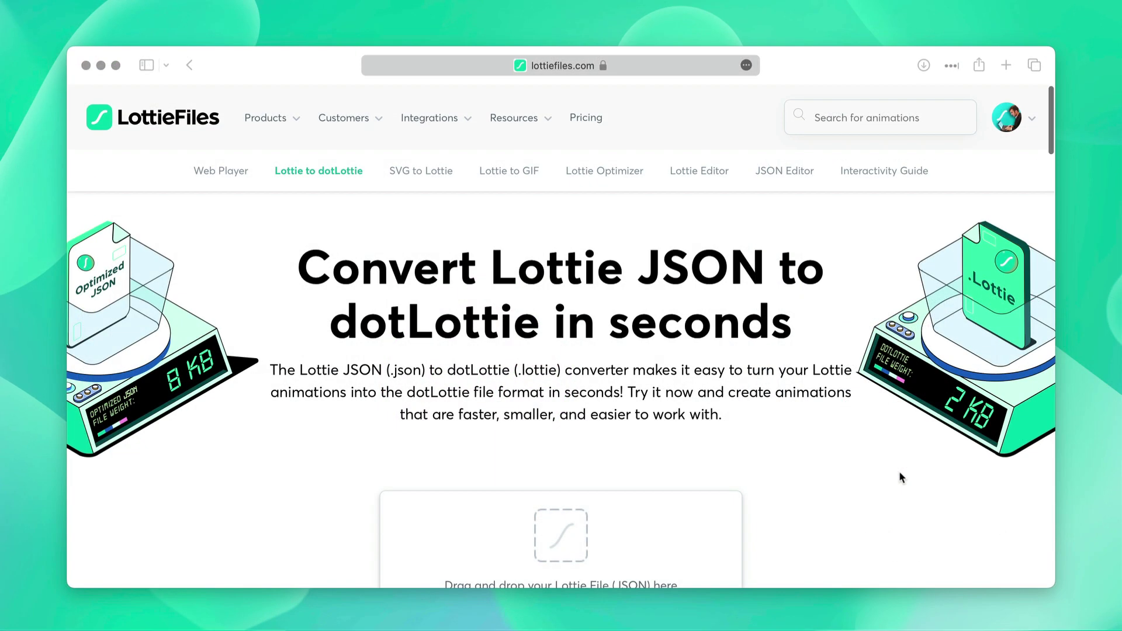
Scroll to the converter and upload 6_Anxious Bomb.json from the Assets folder.
{"action": "scroll", "coordinate": [900, 478], "scroll_direction": "down", "scroll_amount": 5}
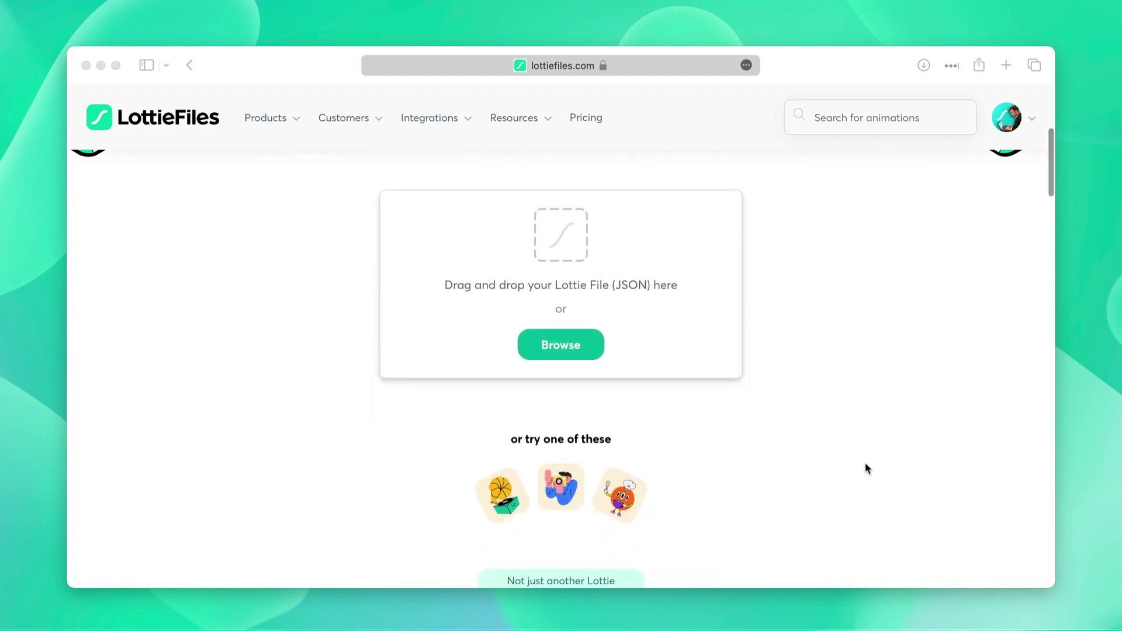
{"action": "left_click", "coordinate": [584, 355]}
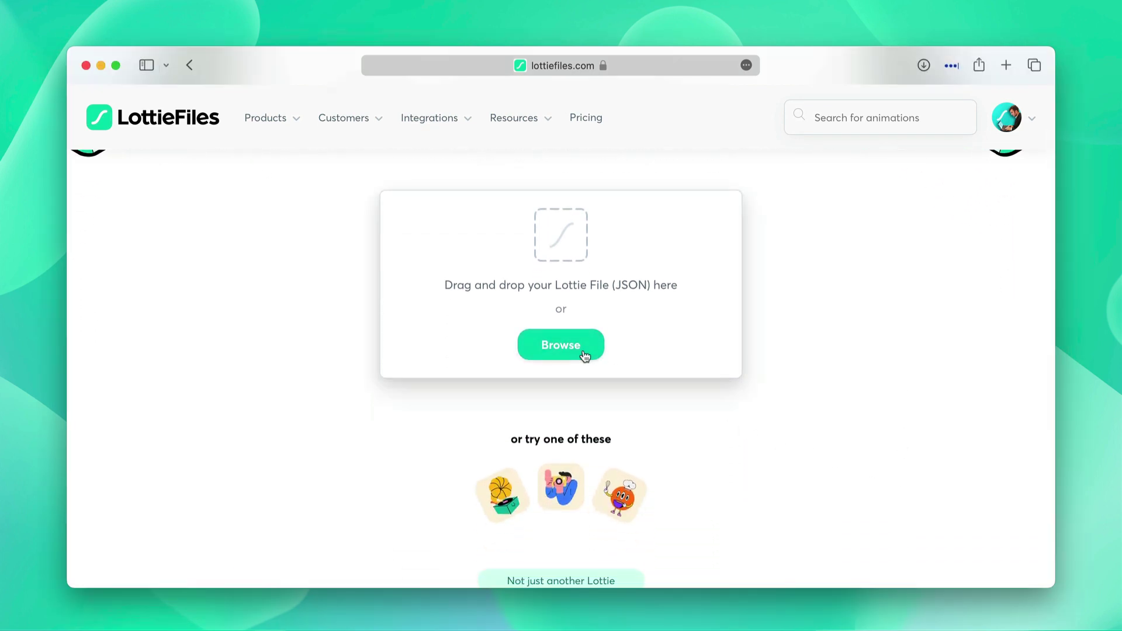
{"action": "left_click", "coordinate": [584, 356]}
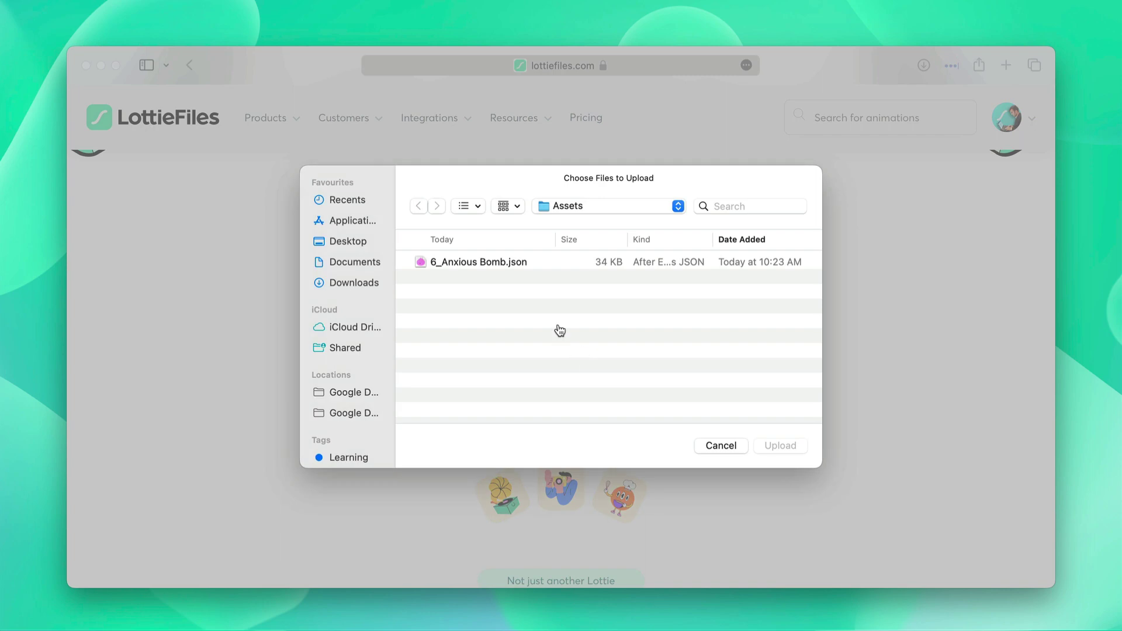
{"action": "left_click", "coordinate": [516, 268]}
{"action": "left_click", "coordinate": [780, 446]}
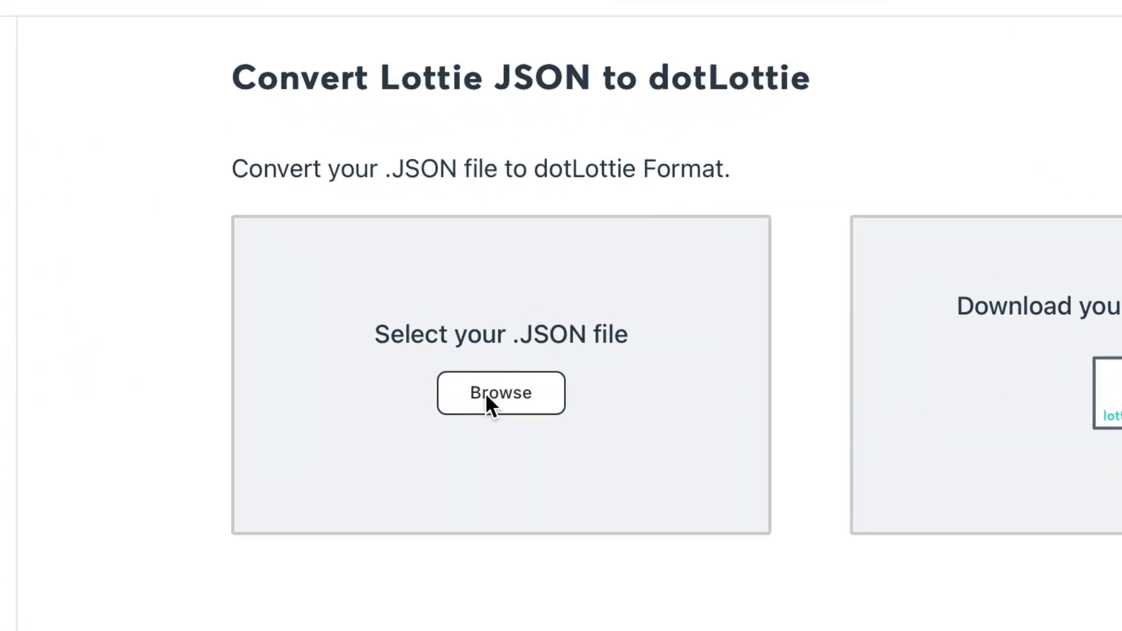
Load the 34 KB 6_Anxious Bomb.json into dotlottie.io and convert it to dotLottie.
{"action": "left_click", "coordinate": [486, 403]}
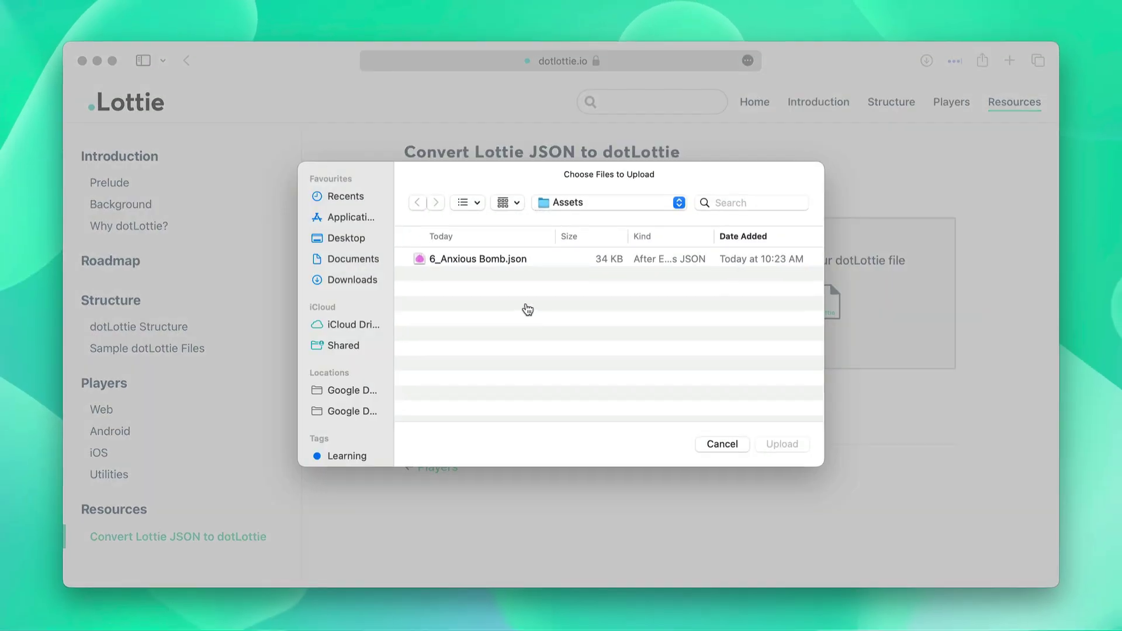
{"action": "left_click", "coordinate": [511, 264]}
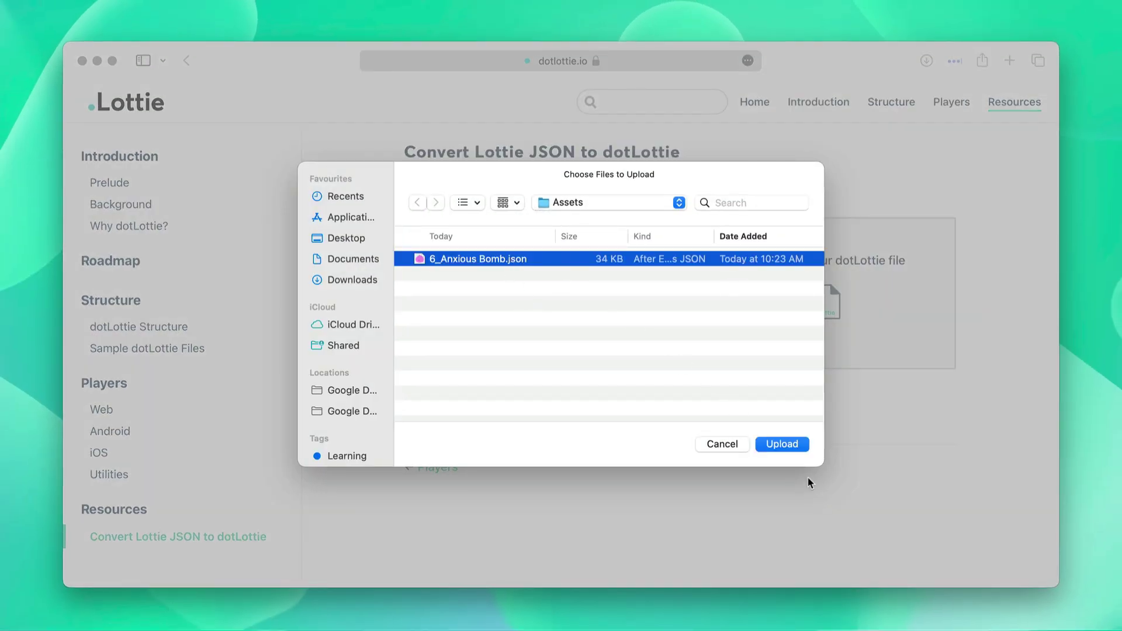
{"action": "left_click", "coordinate": [782, 445]}
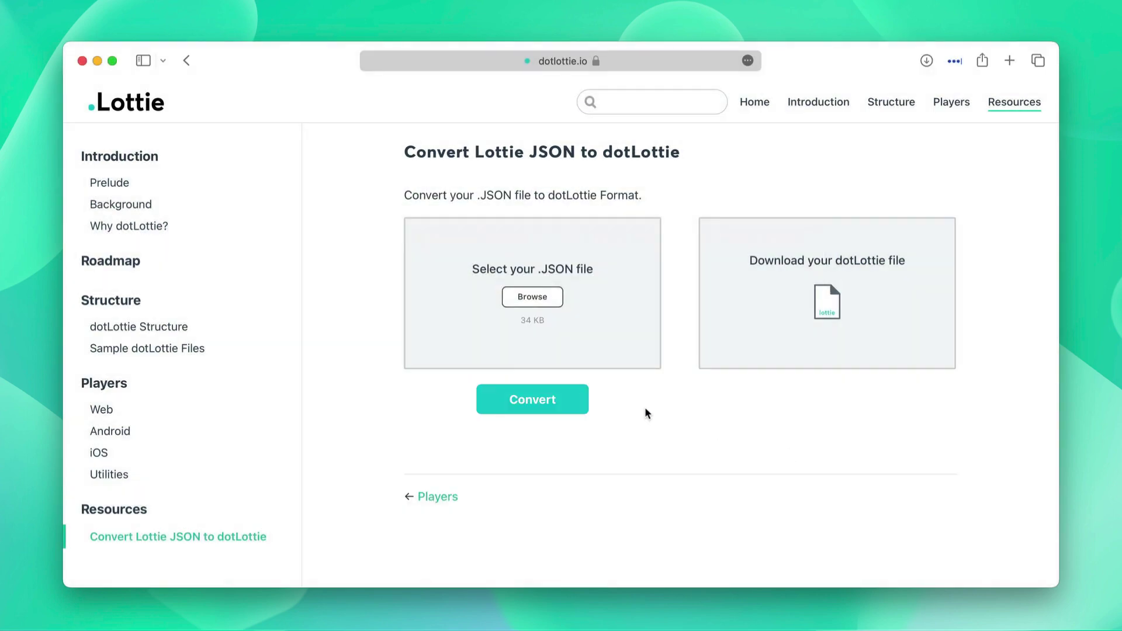
{"action": "left_click", "coordinate": [570, 397]}
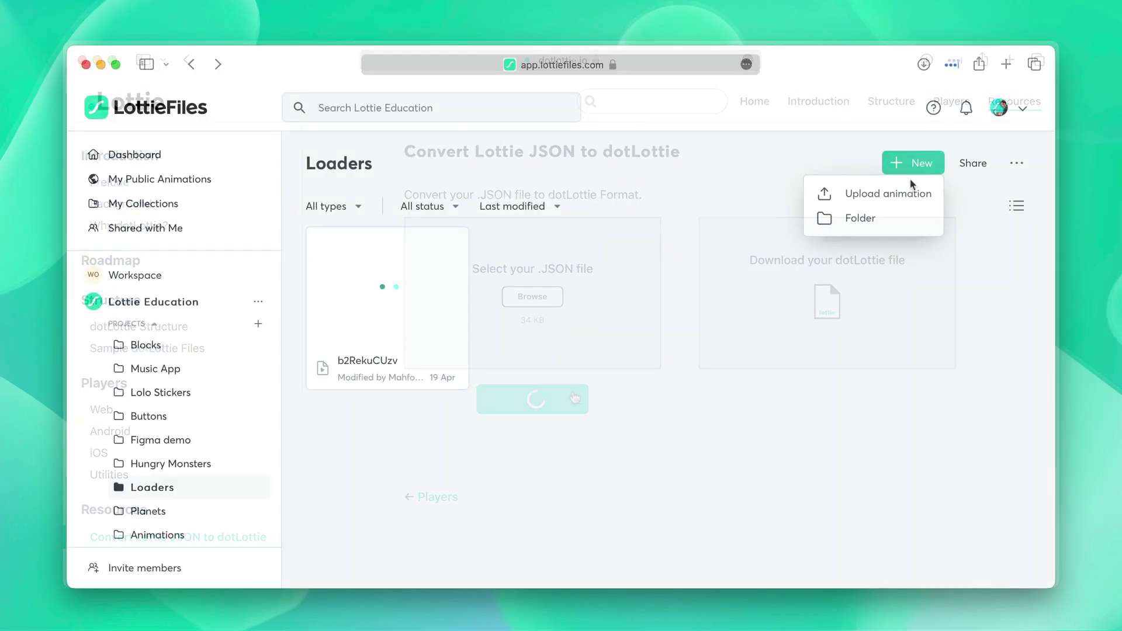
{"action": "left_click", "coordinate": [909, 190]}
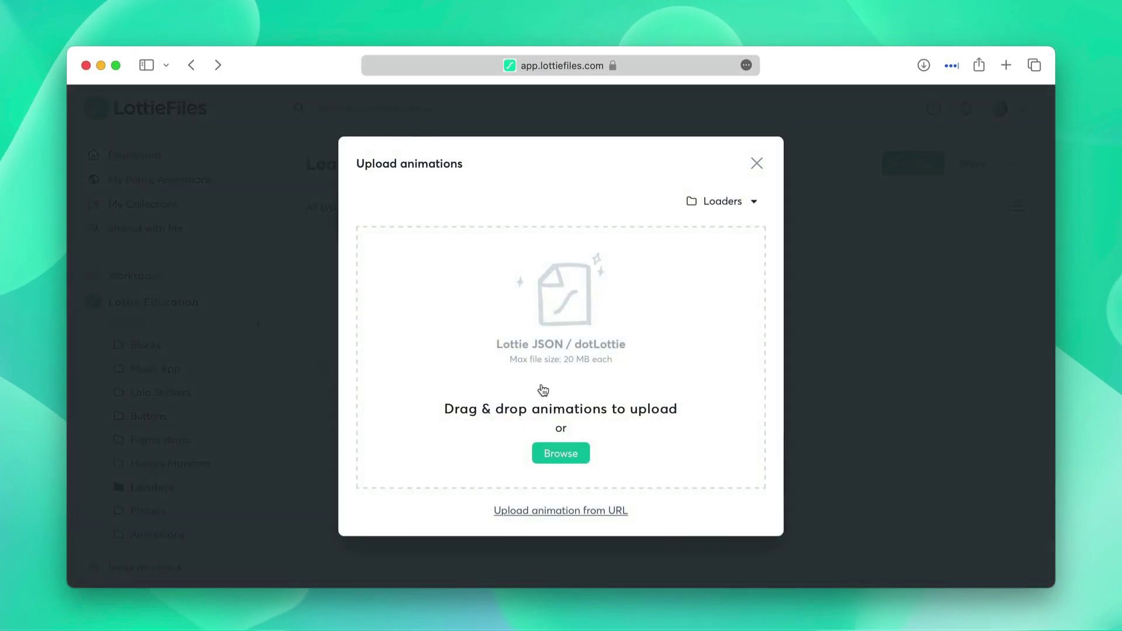
Upload 6_Anxious Bomb.json into the Loaders project.
{"action": "left_click", "coordinate": [553, 454]}
{"action": "left_click", "coordinate": [538, 263]}
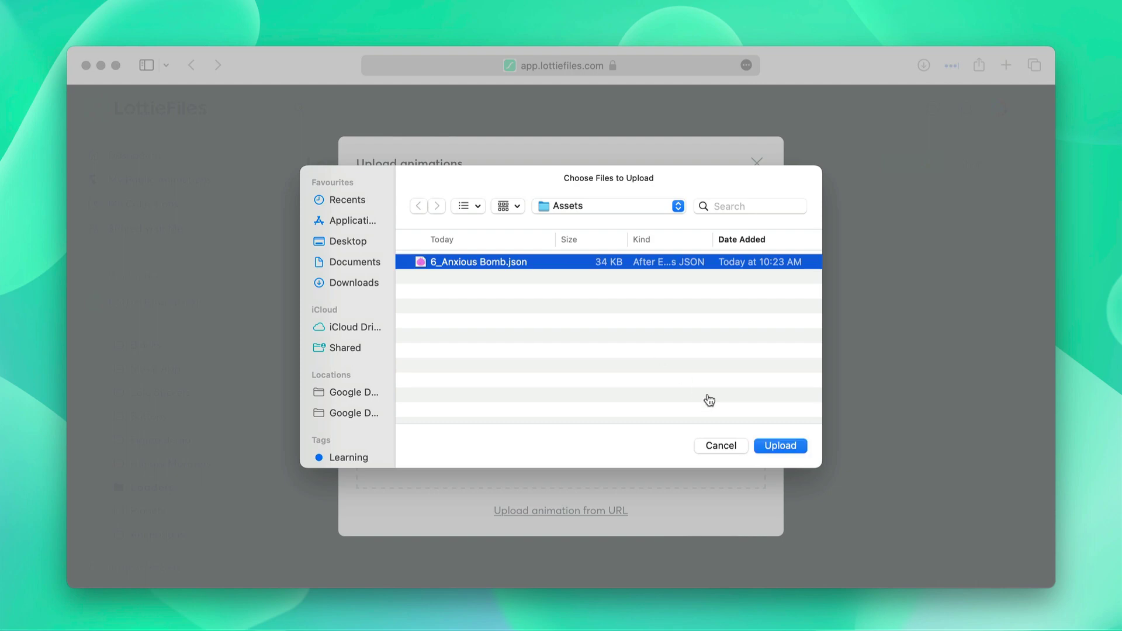
{"action": "left_click", "coordinate": [780, 446]}
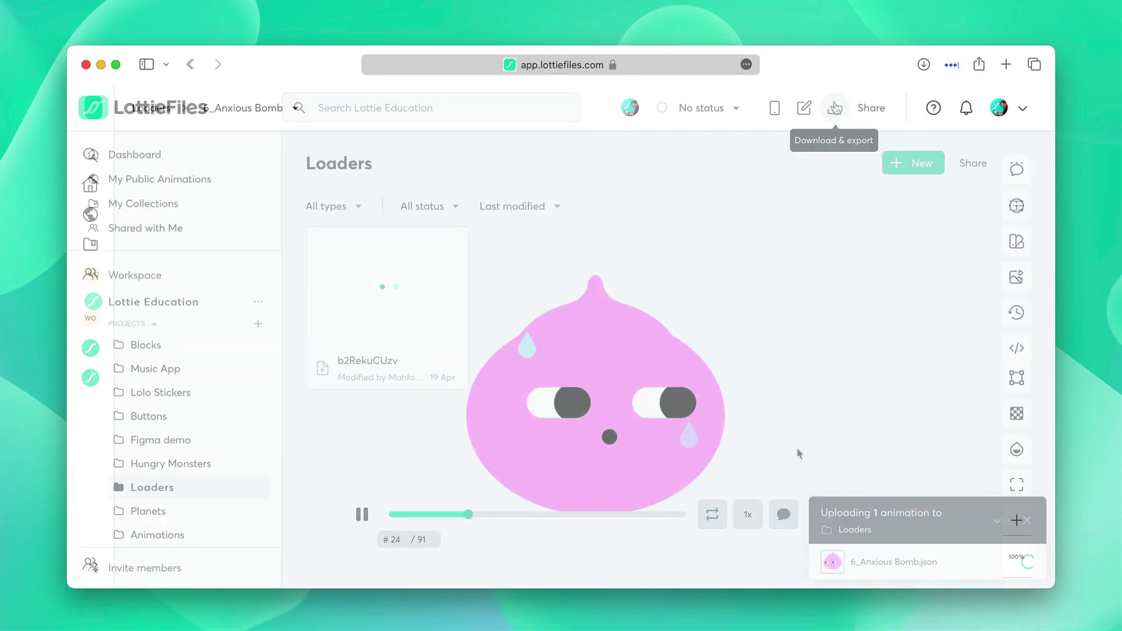
Download the animation as an Optimized dotLottie.
{"action": "left_click", "coordinate": [834, 109]}
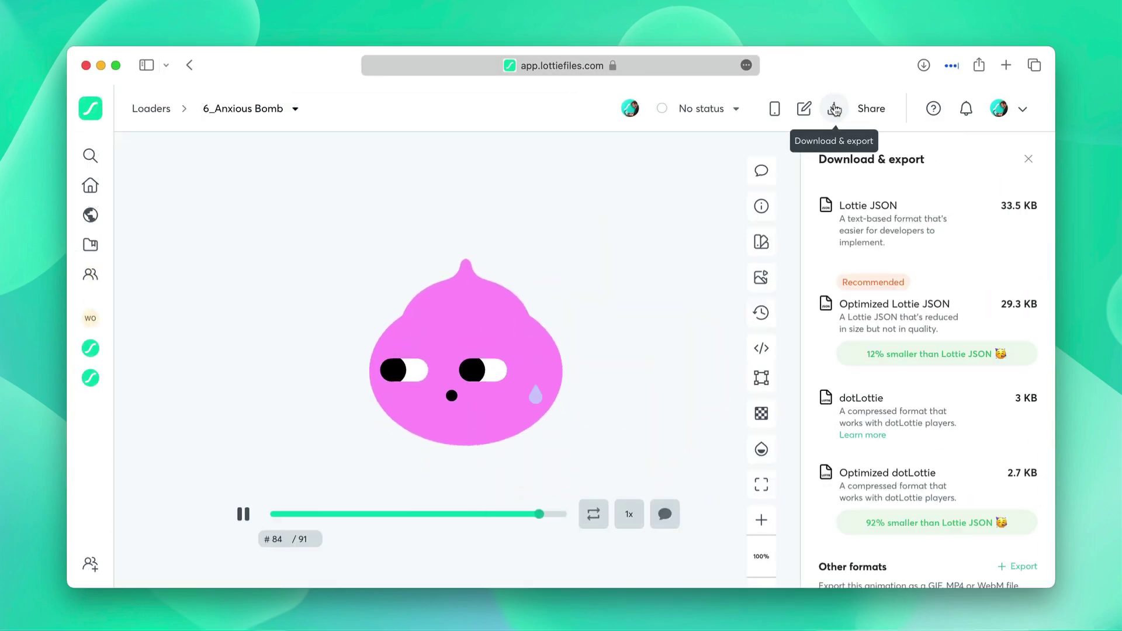
{"action": "scroll", "coordinate": [937, 381], "scroll_direction": "down", "scroll_amount": 1}
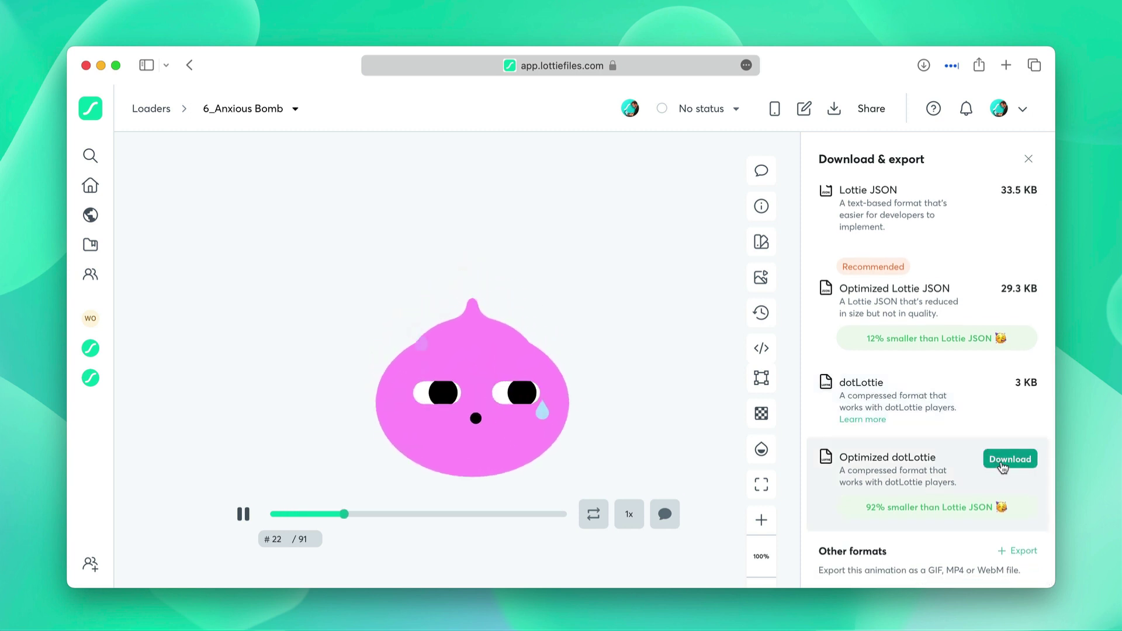
{"action": "left_click", "coordinate": [1002, 465]}
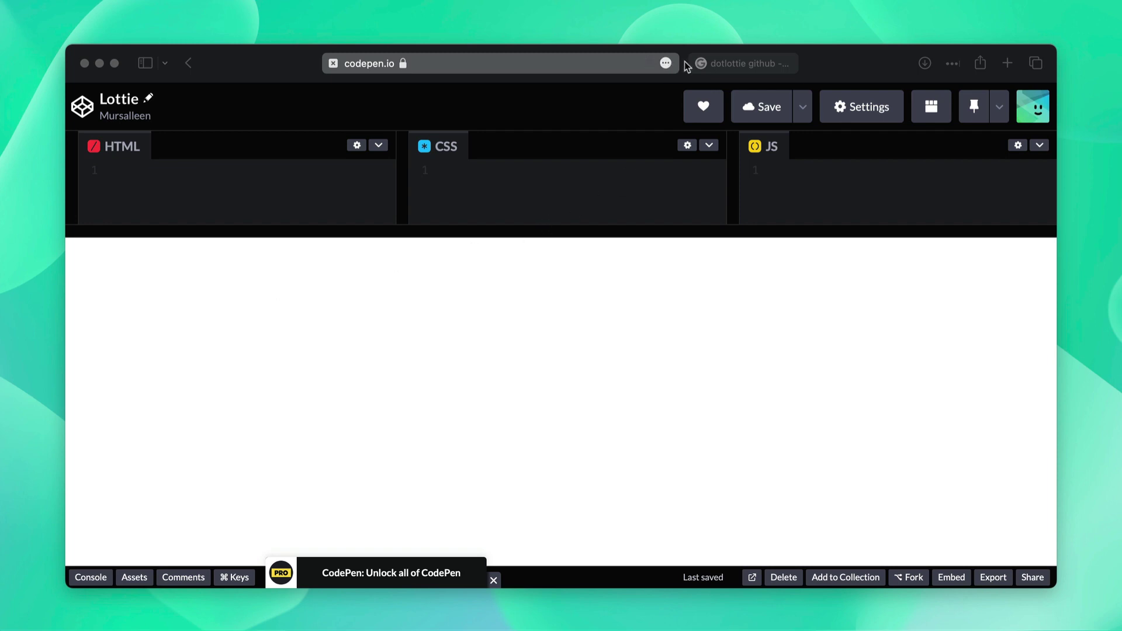
{"action": "left_click", "coordinate": [737, 63]}
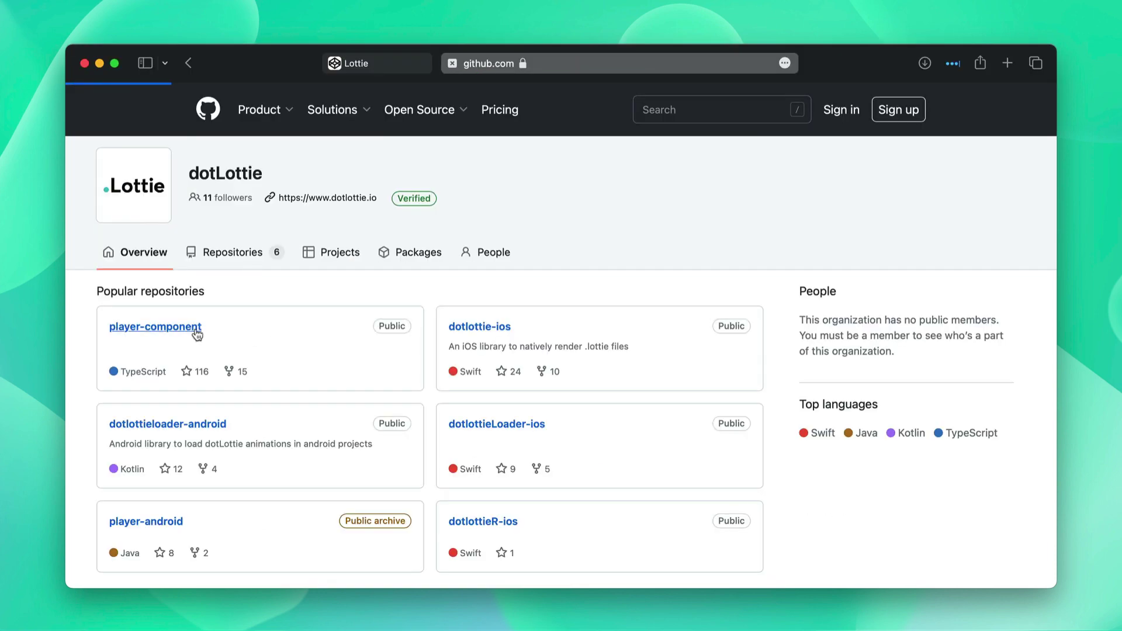
Copy the unpkg dotlottie-player CDN URL from the README and return to the Lottie pen's settings.
{"action": "scroll", "coordinate": [338, 357], "scroll_direction": "down", "scroll_amount": 10}
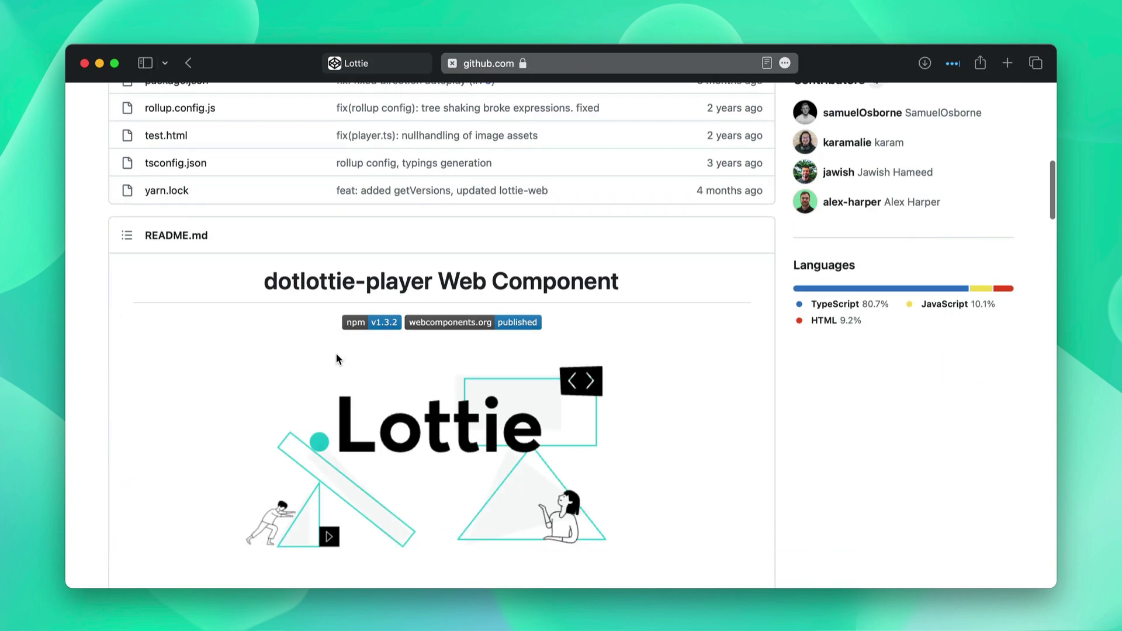
{"action": "scroll", "coordinate": [336, 357], "scroll_direction": "down", "scroll_amount": 10}
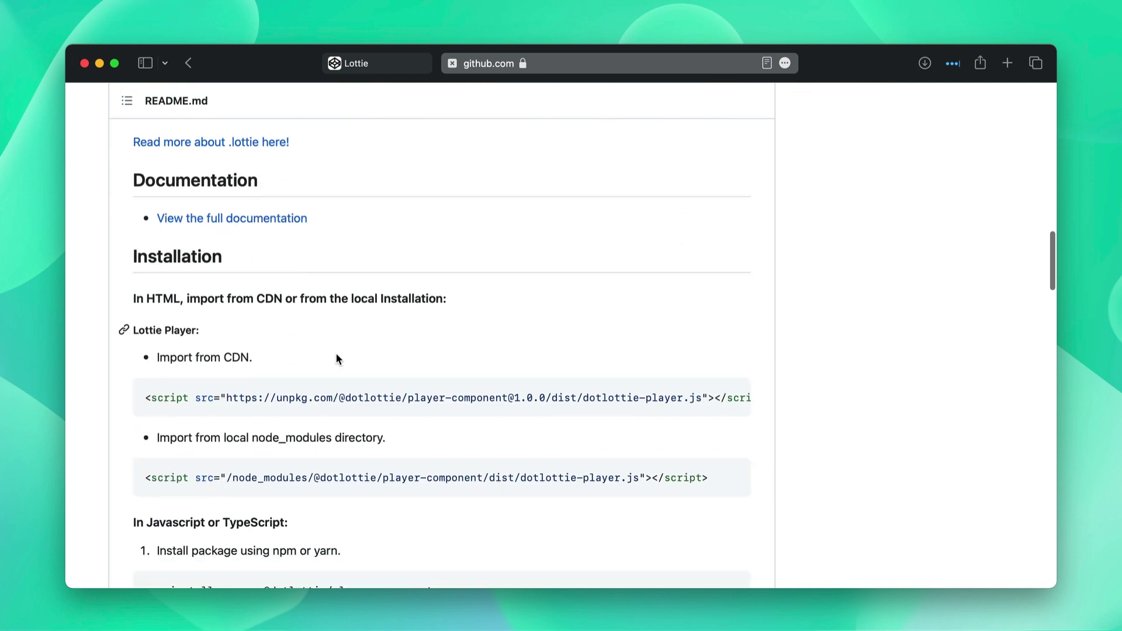
{"action": "scroll", "coordinate": [336, 357], "scroll_direction": "down", "scroll_amount": 1}
{"action": "left_click_drag", "start_coordinate": [227, 351], "coordinate": [566, 363]}
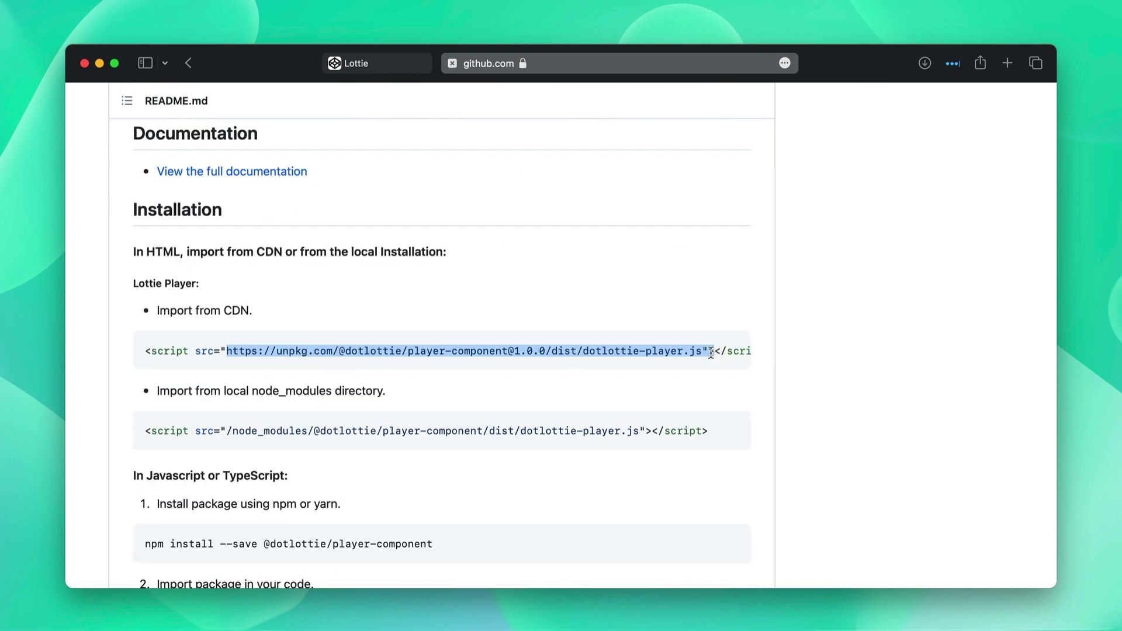
{"action": "left_click", "coordinate": [388, 66]}
{"action": "left_click", "coordinate": [857, 102]}
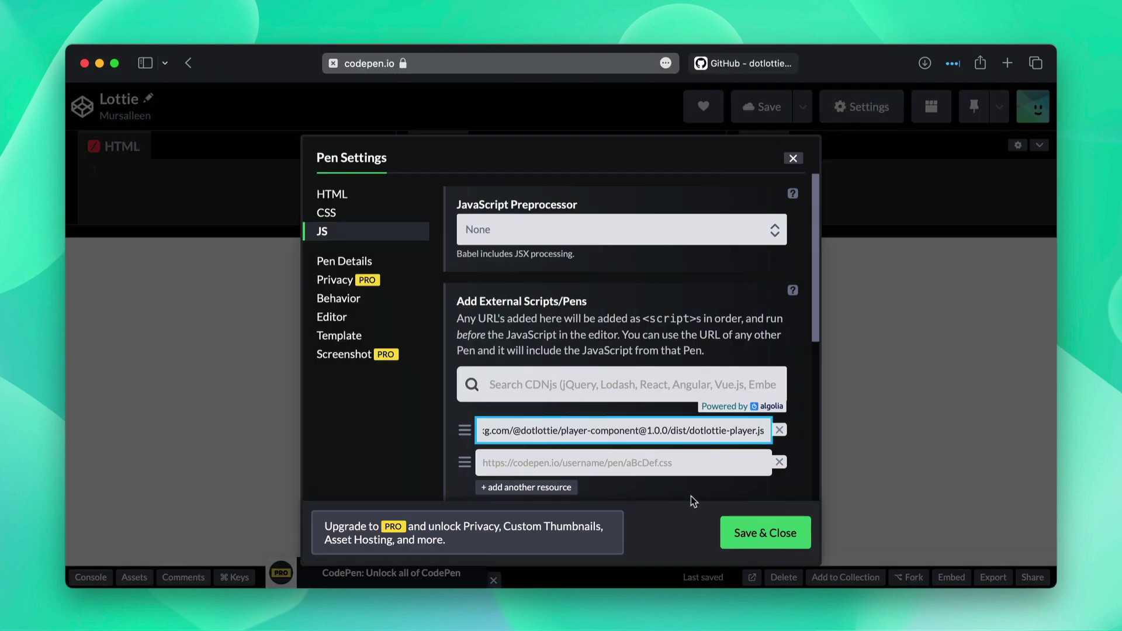
Add the dotlottie-player script as external JS using player-component@latest and save the pen.
{"action": "left_click", "coordinate": [669, 430]}
{"action": "key", "text": "BackSpace"}
{"action": "key", "text": "BackSpace"}
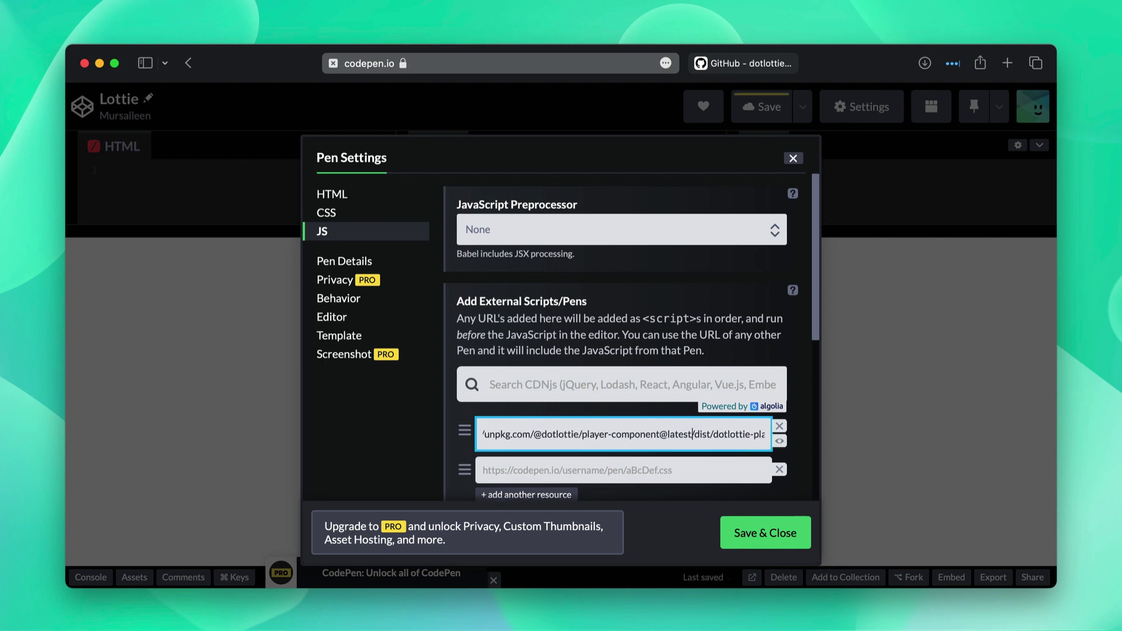
{"action": "left_click", "coordinate": [775, 539]}
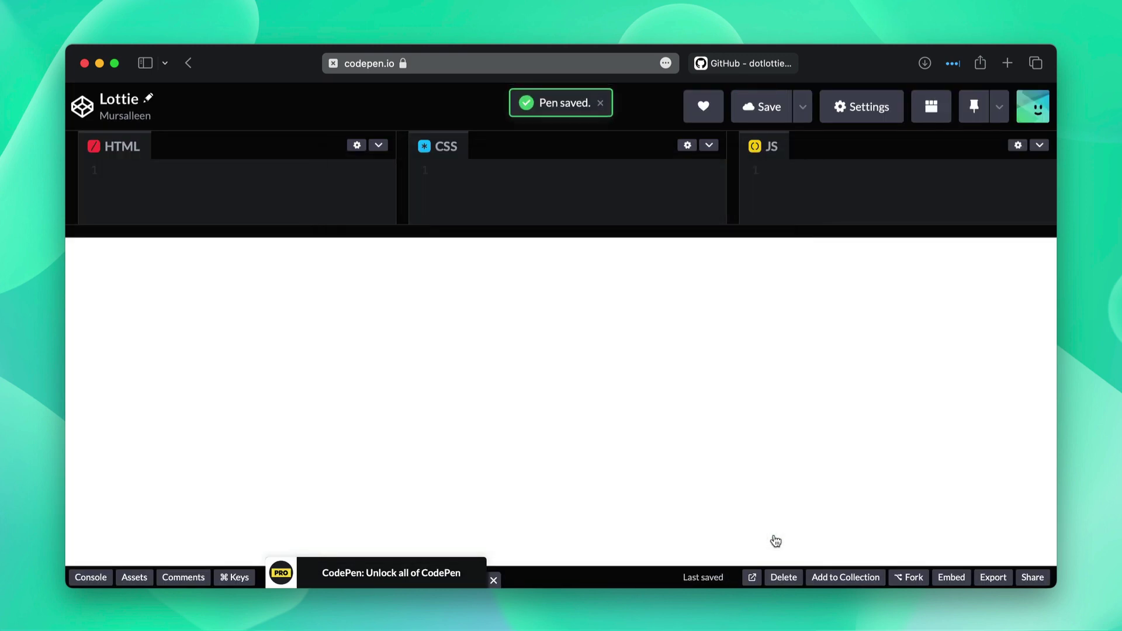
In the README's ReactJS + Typescript example, select the whole <dotlottie-player …/> element code.
{"action": "left_click", "coordinate": [737, 65]}
{"action": "scroll", "coordinate": [563, 446], "scroll_direction": "down", "scroll_amount": 10}
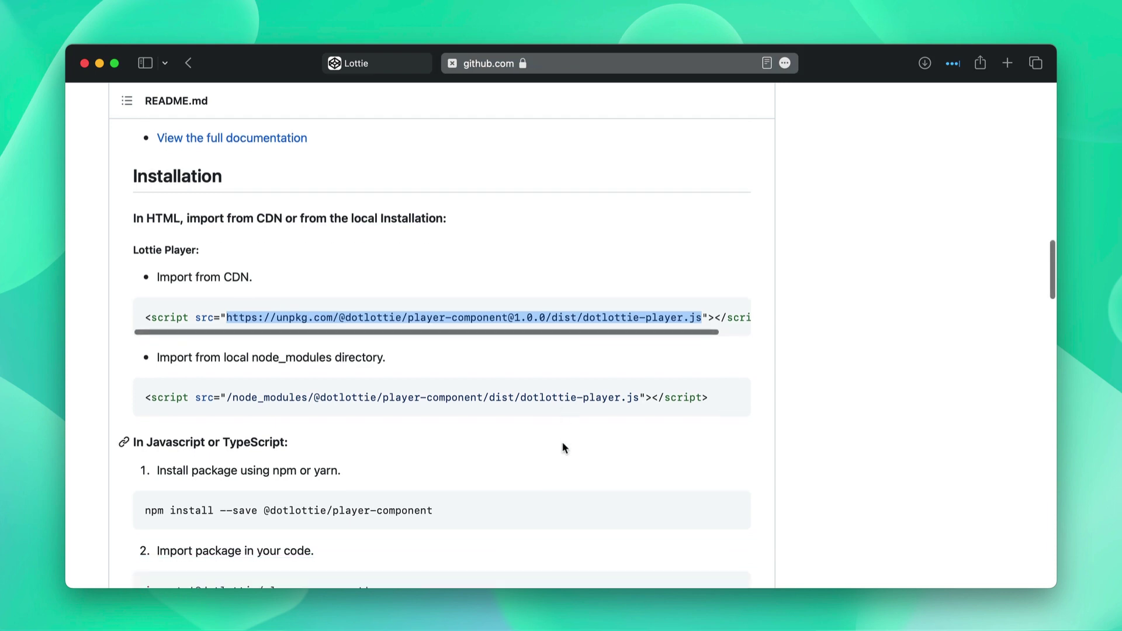
{"action": "scroll", "coordinate": [527, 448], "scroll_direction": "down", "scroll_amount": 6}
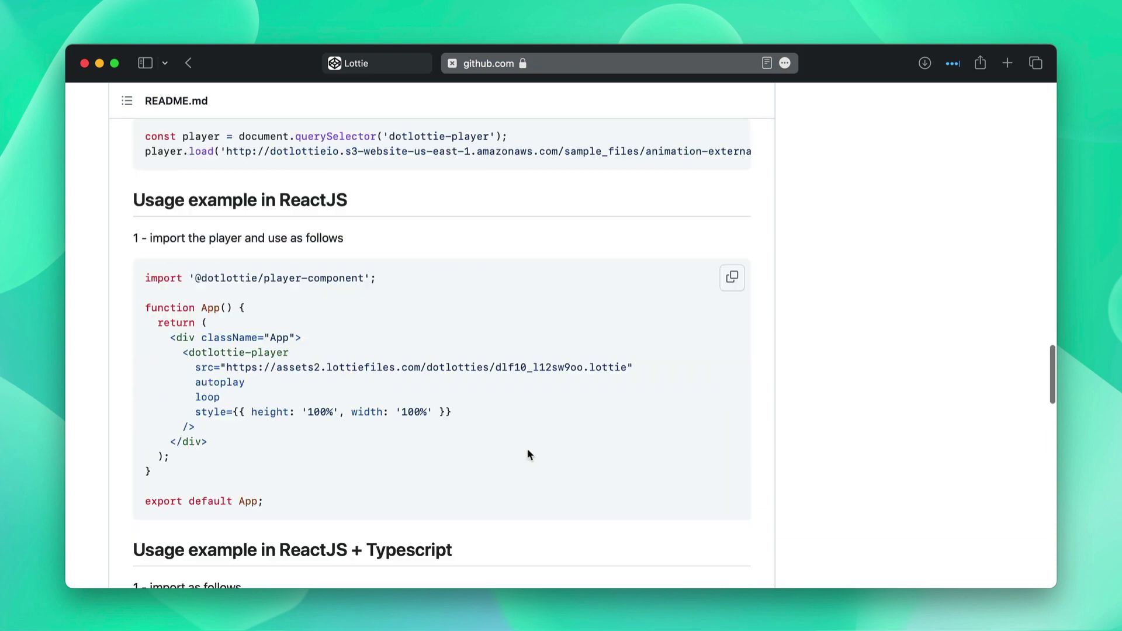
{"action": "scroll", "coordinate": [527, 447], "scroll_direction": "down", "scroll_amount": 2}
{"action": "scroll", "coordinate": [527, 454], "scroll_direction": "down", "scroll_amount": 5}
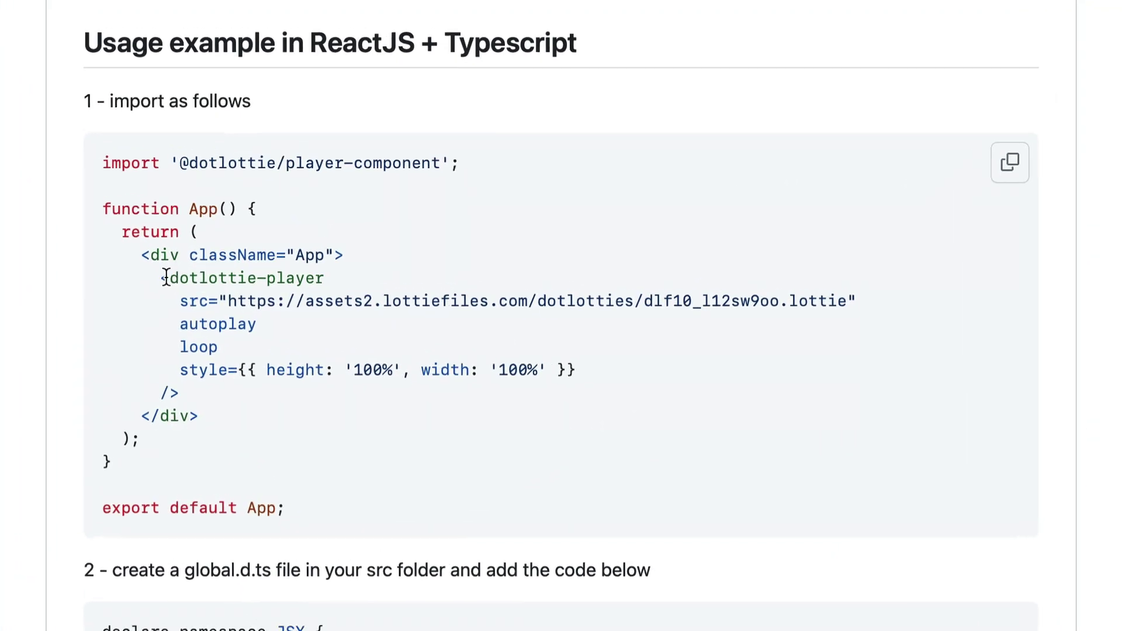
{"action": "left_click_drag", "start_coordinate": [182, 331], "coordinate": [201, 386]}
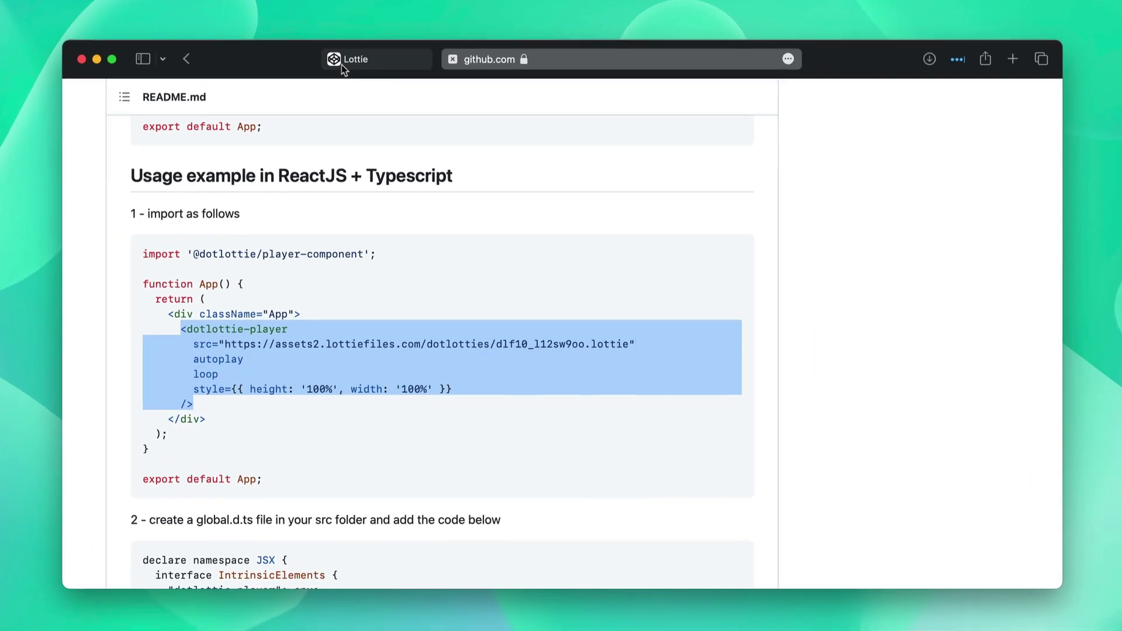
{"action": "left_click", "coordinate": [363, 61]}
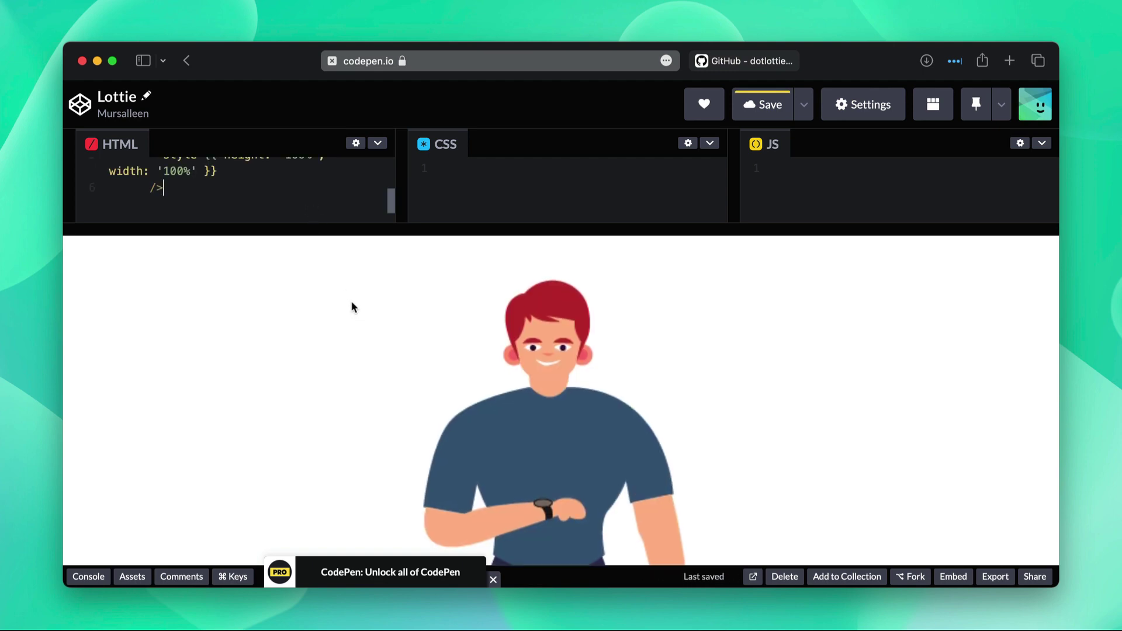
Add a controls attribute after loop on the dotlottie-player element, then check the preview's player bar.
{"action": "scroll", "coordinate": [282, 197], "scroll_direction": "up", "scroll_amount": 2}
{"action": "left_click", "coordinate": [195, 179]}
{"action": "key", "text": "Return"}
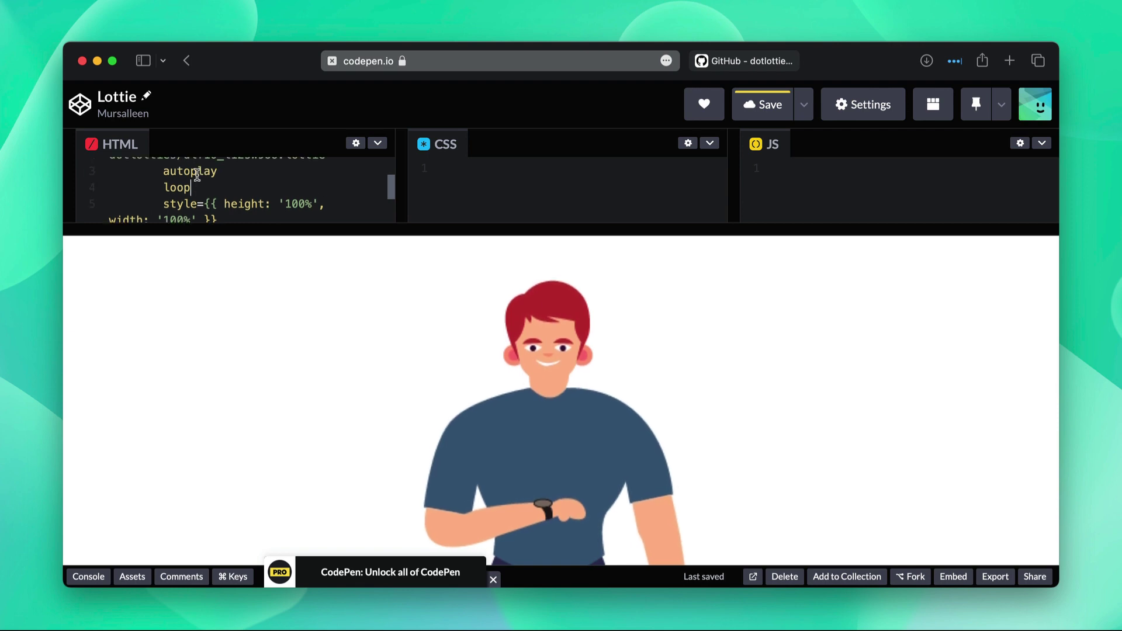
{"action": "type", "text": "contr"}
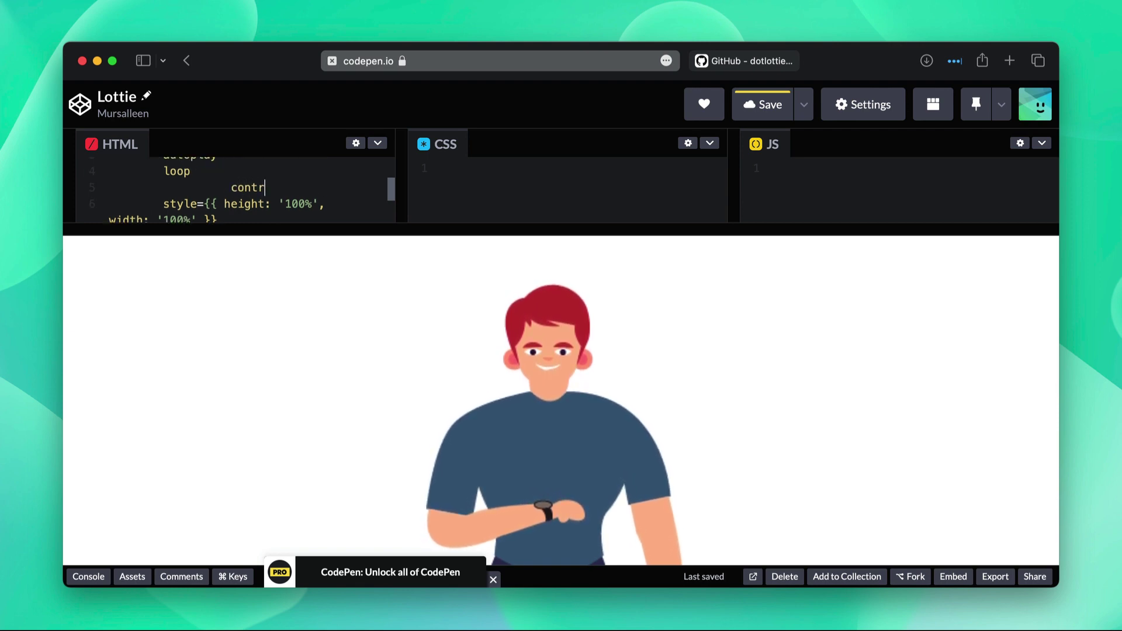
{"action": "type", "text": "ols"}
{"action": "scroll", "coordinate": [323, 365], "scroll_direction": "down", "scroll_amount": 5}
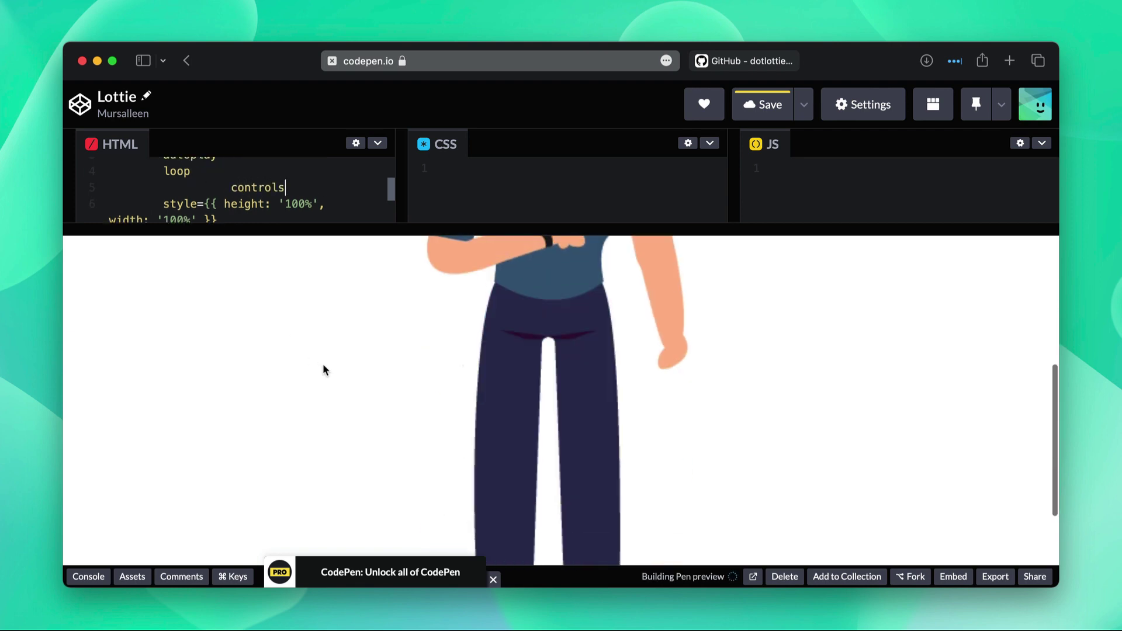
{"action": "scroll", "coordinate": [323, 364], "scroll_direction": "down", "scroll_amount": 3}
{"action": "scroll", "coordinate": [327, 379], "scroll_direction": "down", "scroll_amount": 10}
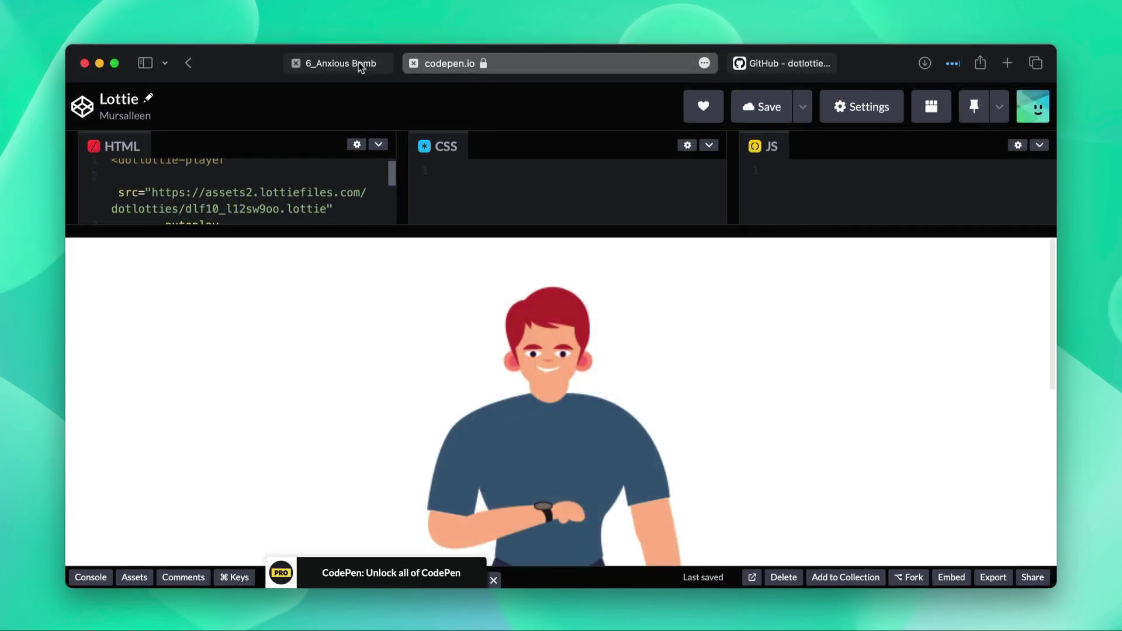
{"action": "mouse_move", "coordinate": [358, 64]}
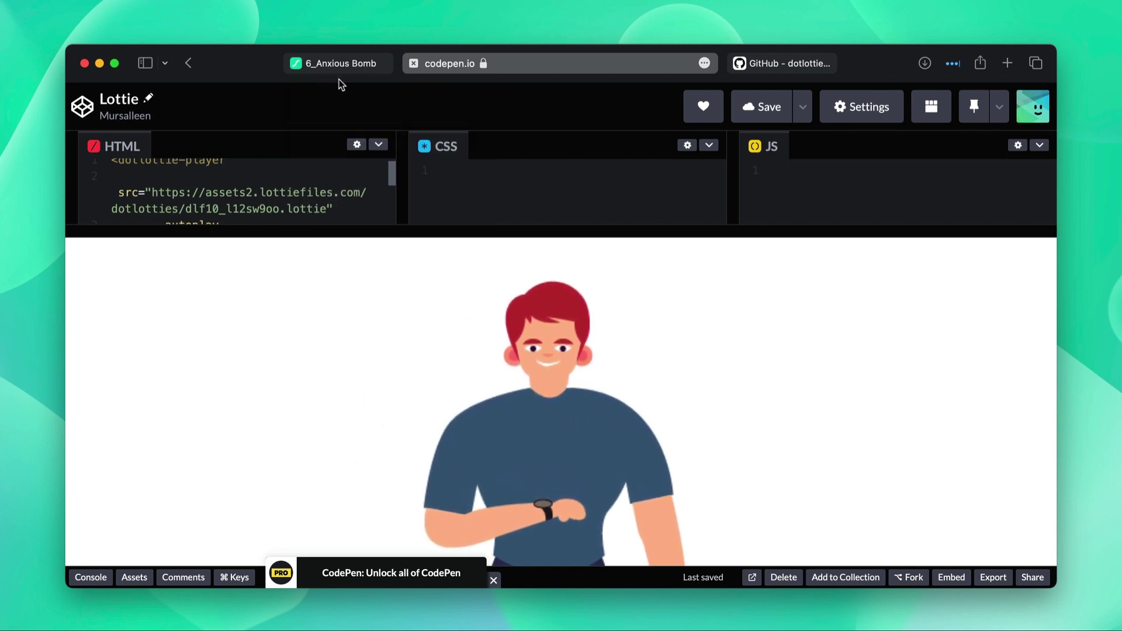
Enable a dotLottie-format asset link for 6_Anxious Bomb under Handoff & Embed and copy it.
{"action": "left_click", "coordinate": [360, 62]}
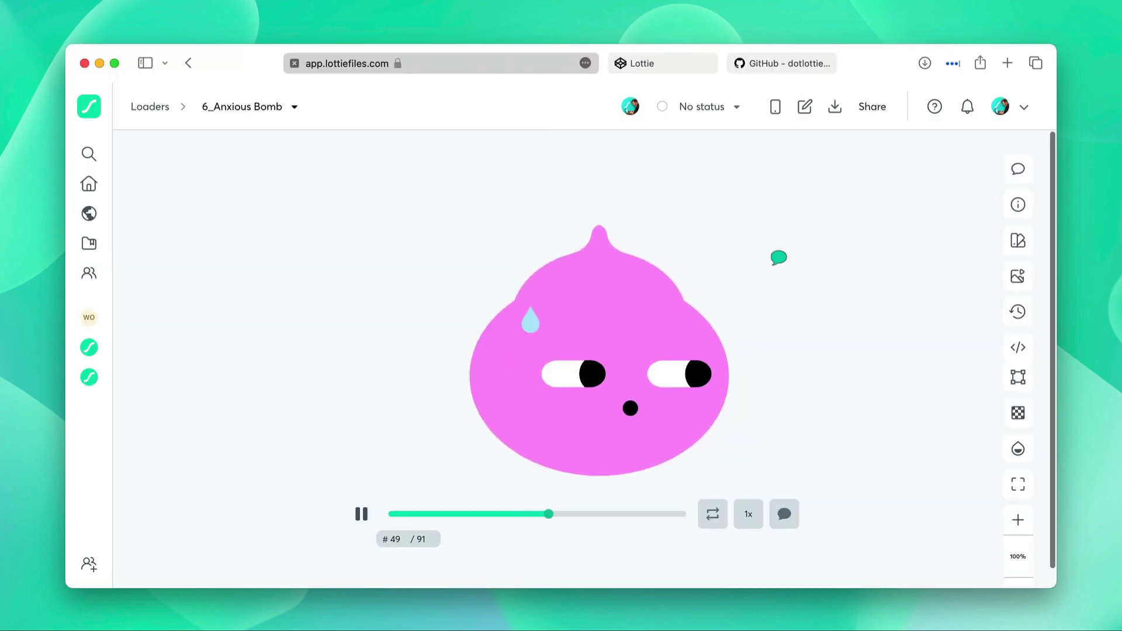
{"action": "left_click", "coordinate": [1027, 347]}
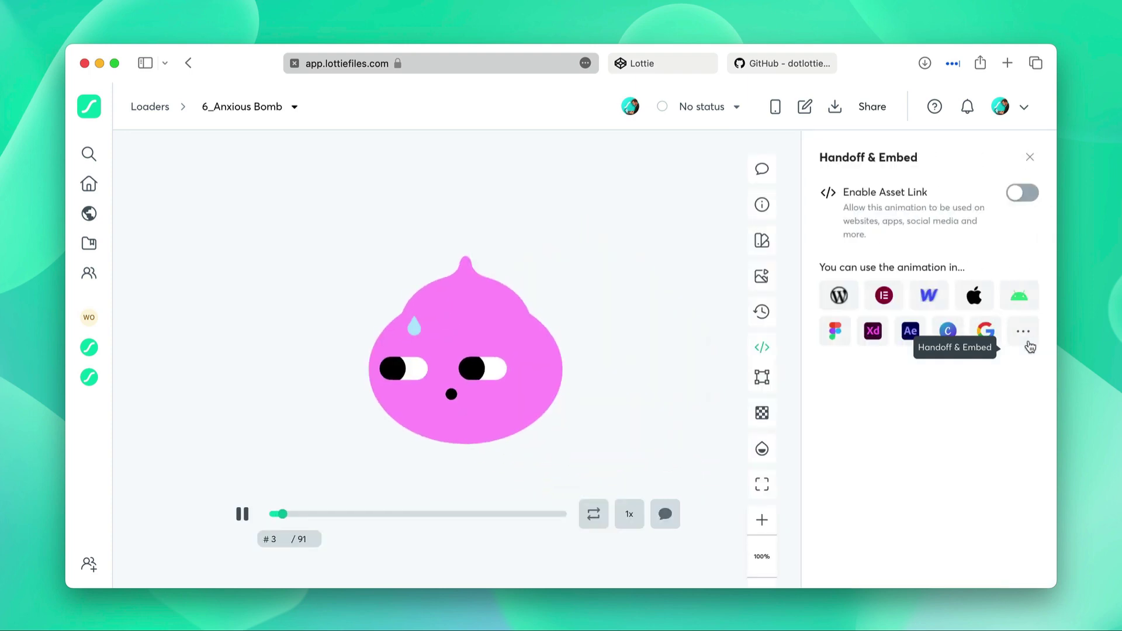
{"action": "left_click", "coordinate": [1020, 193]}
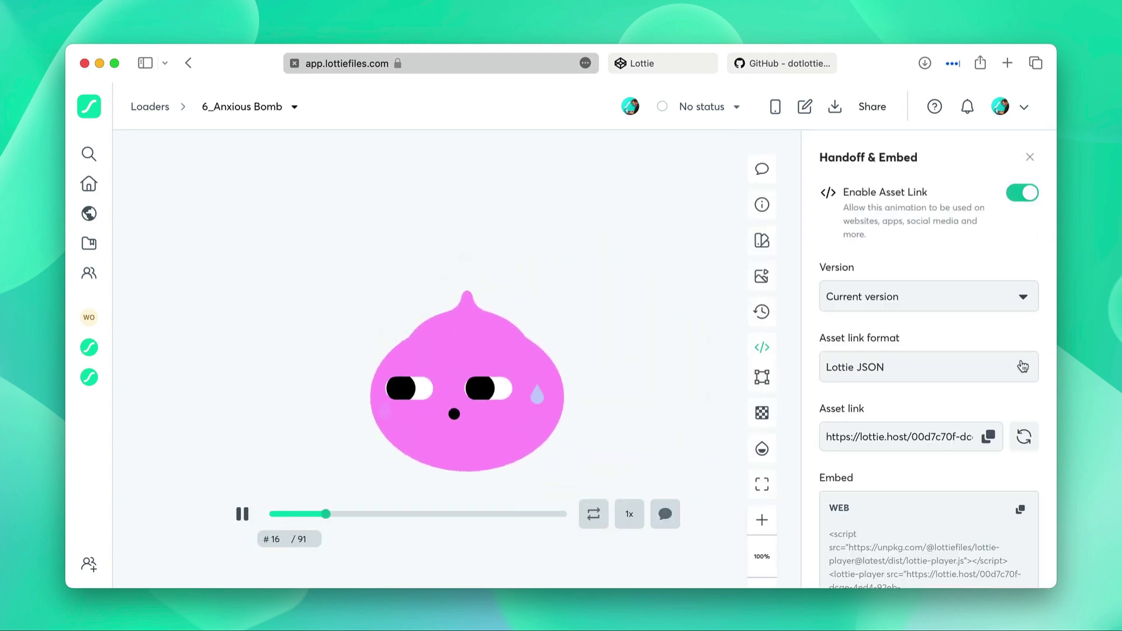
{"action": "left_click", "coordinate": [1022, 367]}
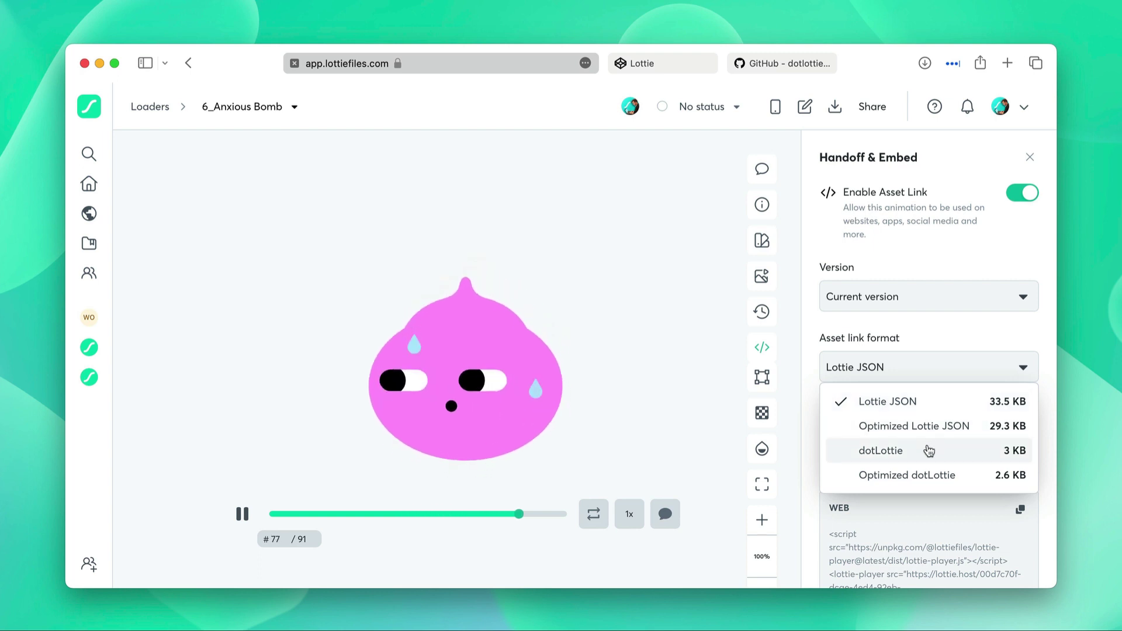
{"action": "left_click", "coordinate": [929, 450]}
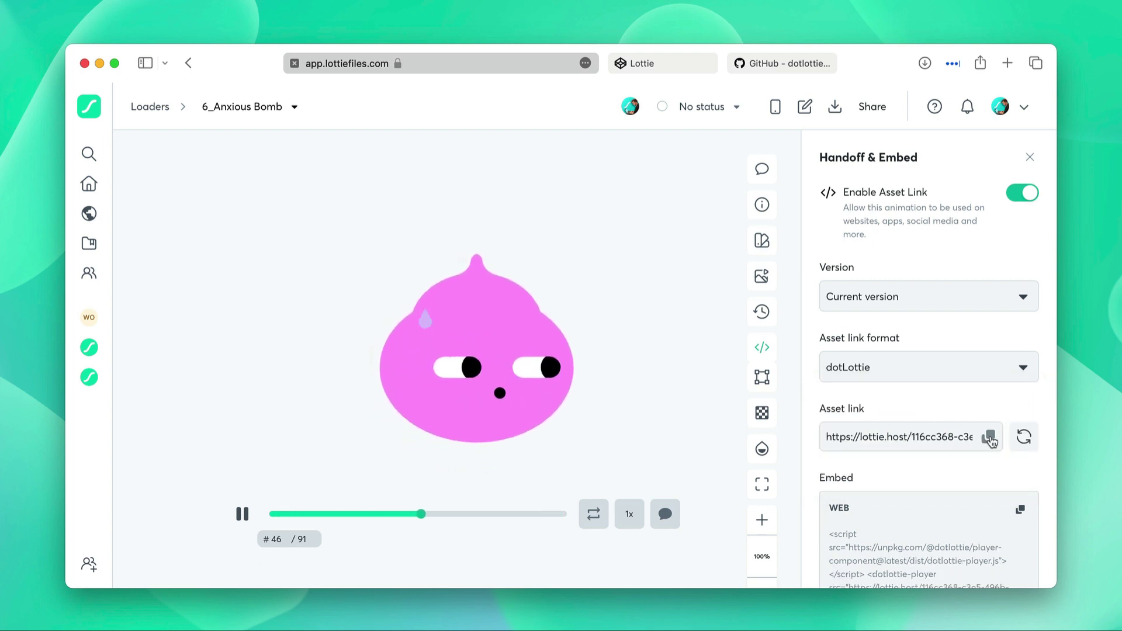
{"action": "left_click", "coordinate": [989, 437]}
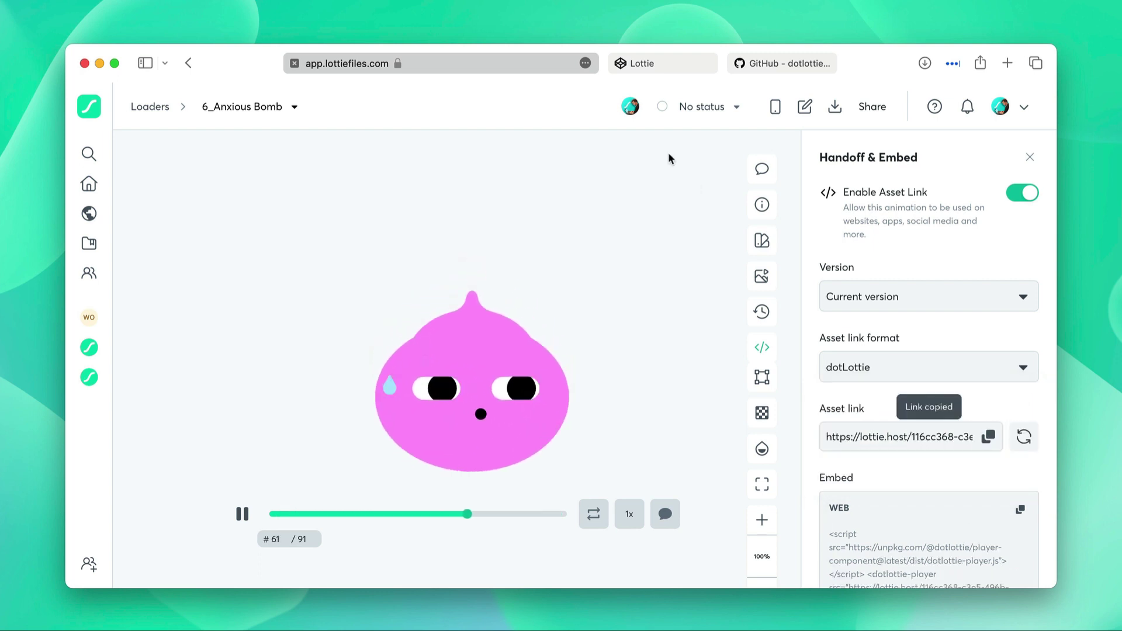
{"action": "left_click", "coordinate": [668, 65]}
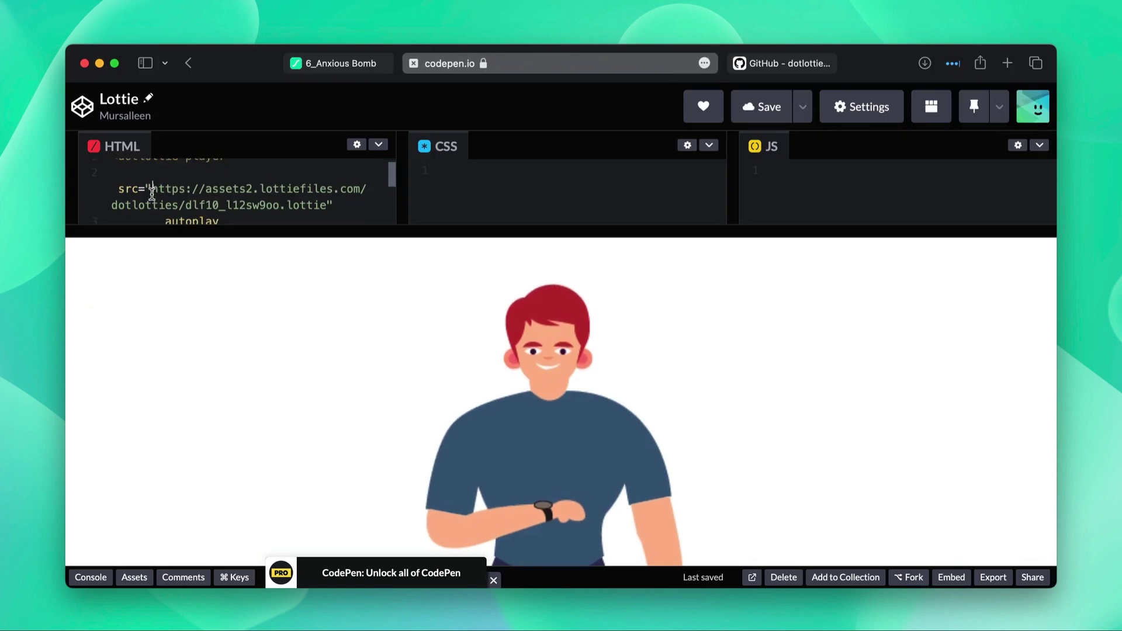
Replace the player's src with the lottie.host dotLottie link and change its style value to "width:320px.
{"action": "left_click_drag", "start_coordinate": [153, 192], "coordinate": [328, 208]}
{"action": "key", "text": "super+v"}
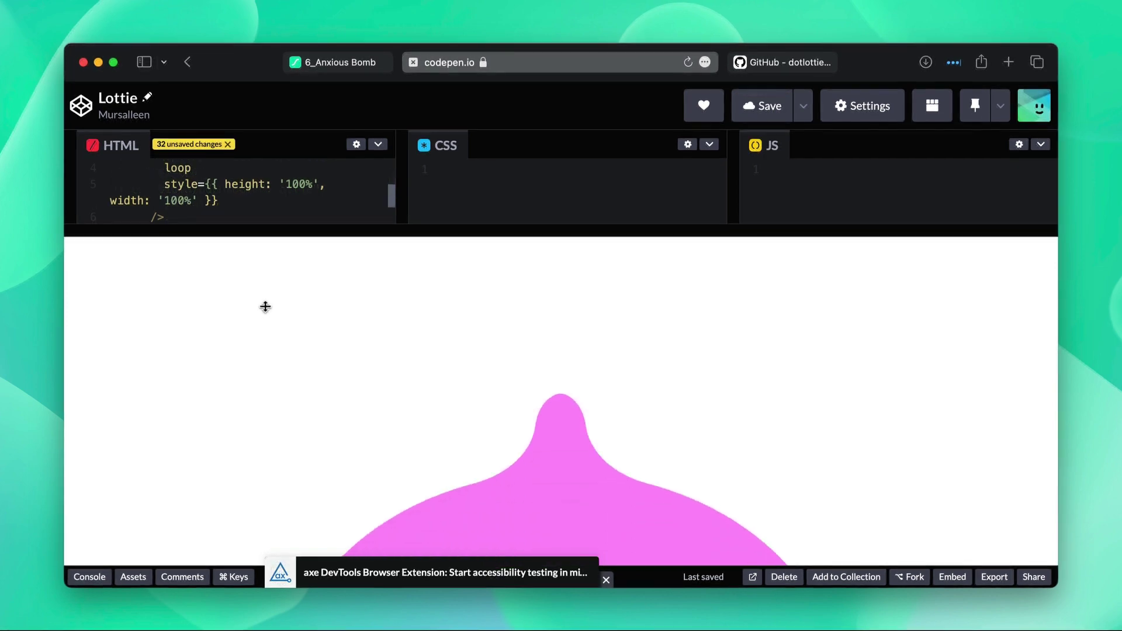
{"action": "left_click_drag", "start_coordinate": [323, 233], "coordinate": [298, 374]}
{"action": "left_click_drag", "start_coordinate": [219, 278], "coordinate": [206, 261]}
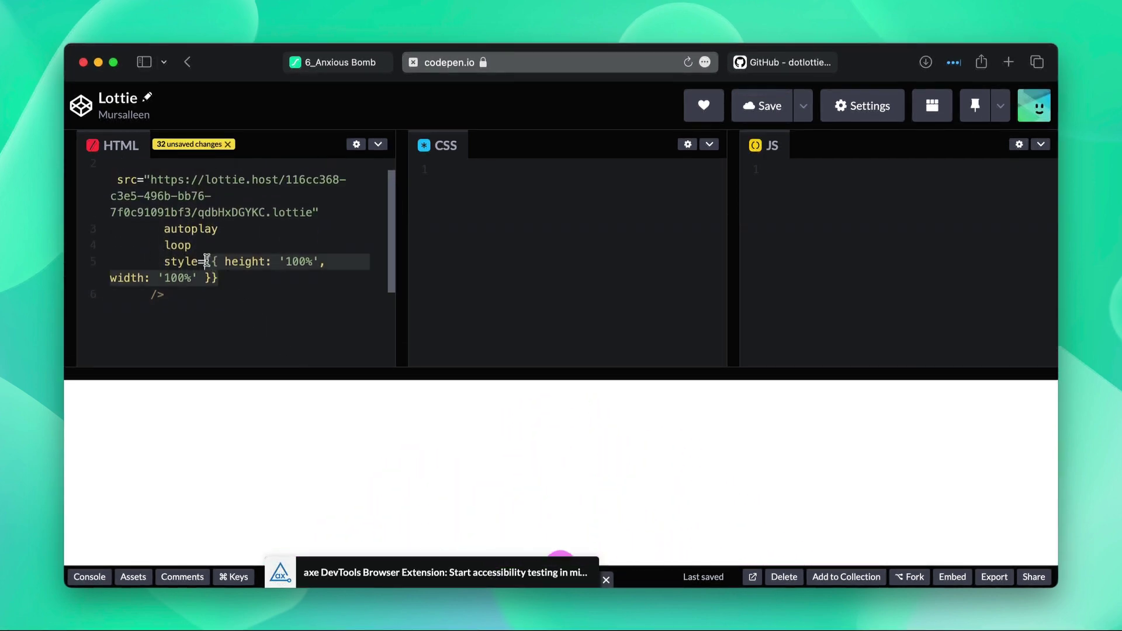
{"action": "key", "text": "BackSpace"}
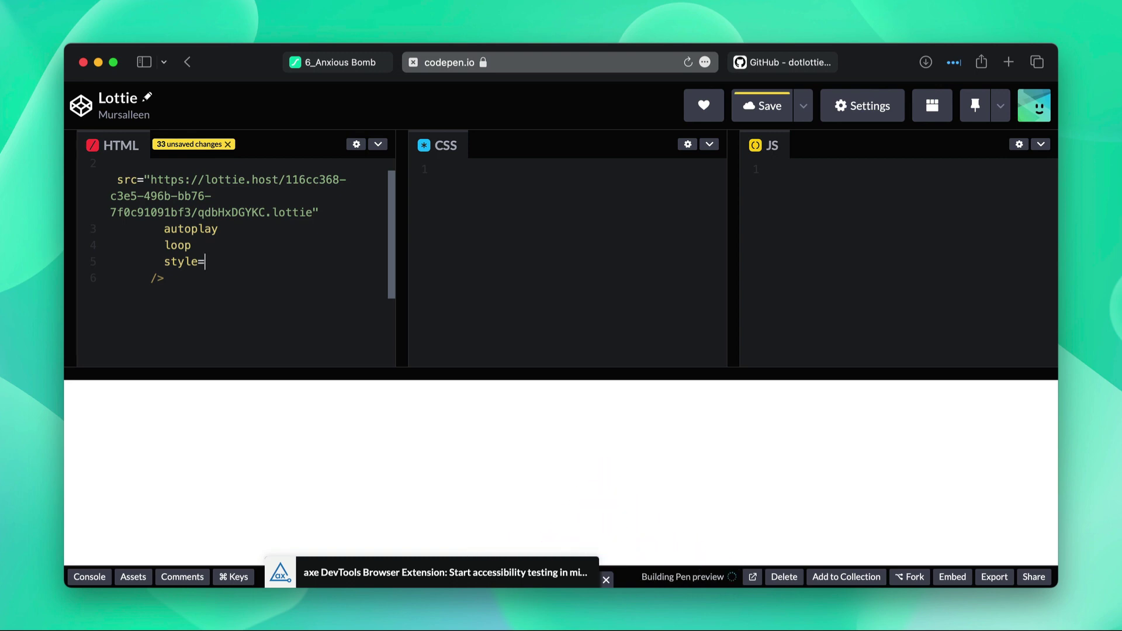
{"action": "type", "text": "\""}
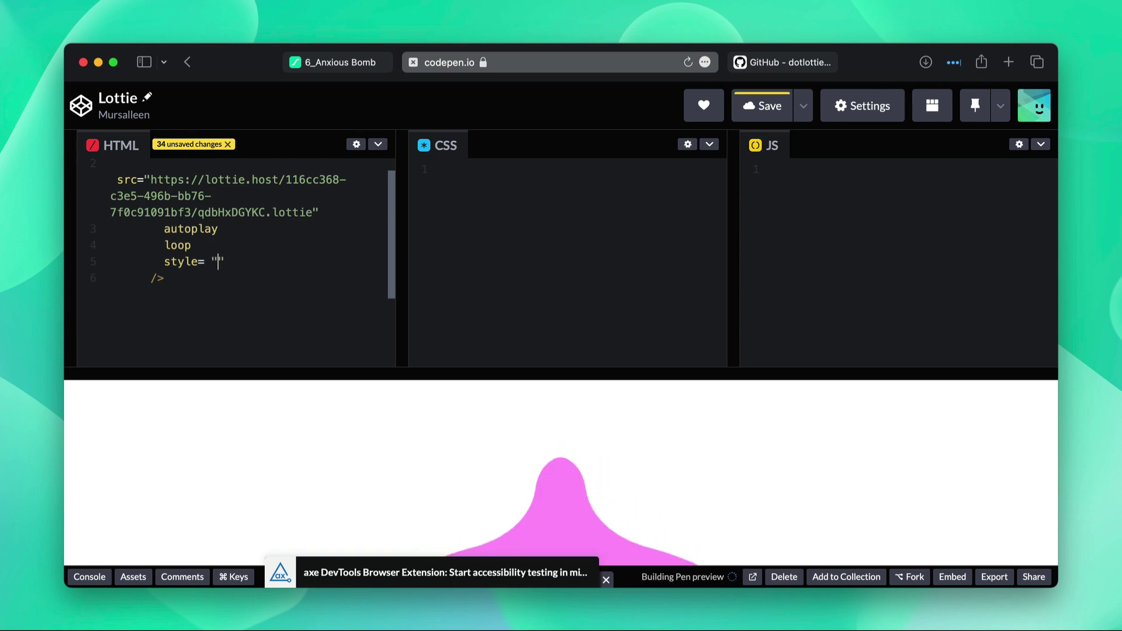
{"action": "type", "text": "width"}
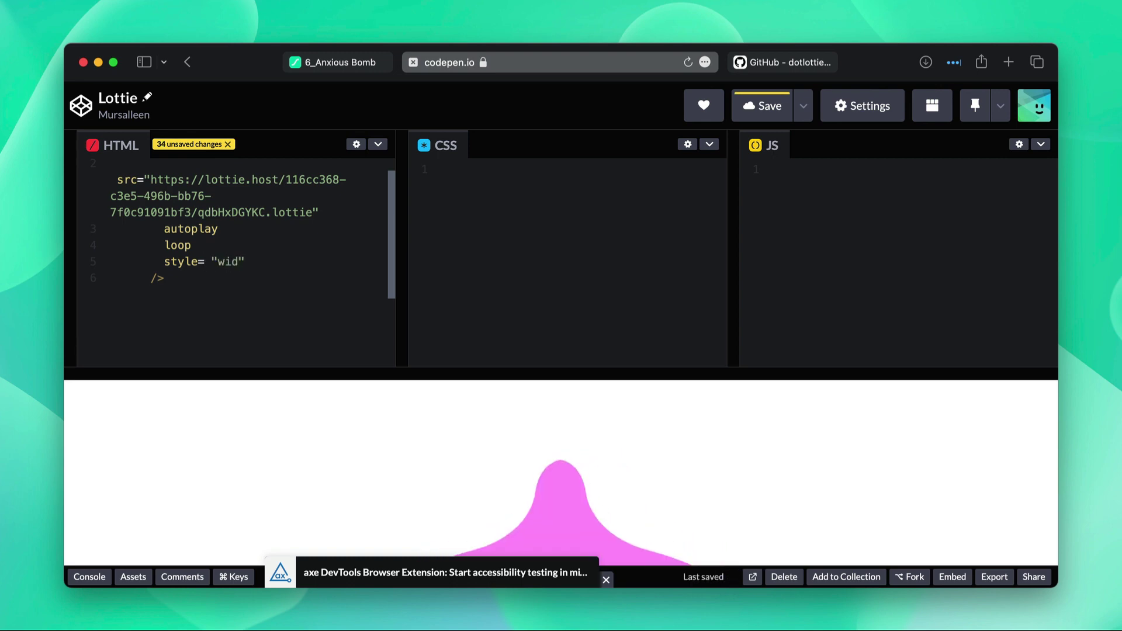
{"action": "type", "text": ":"}
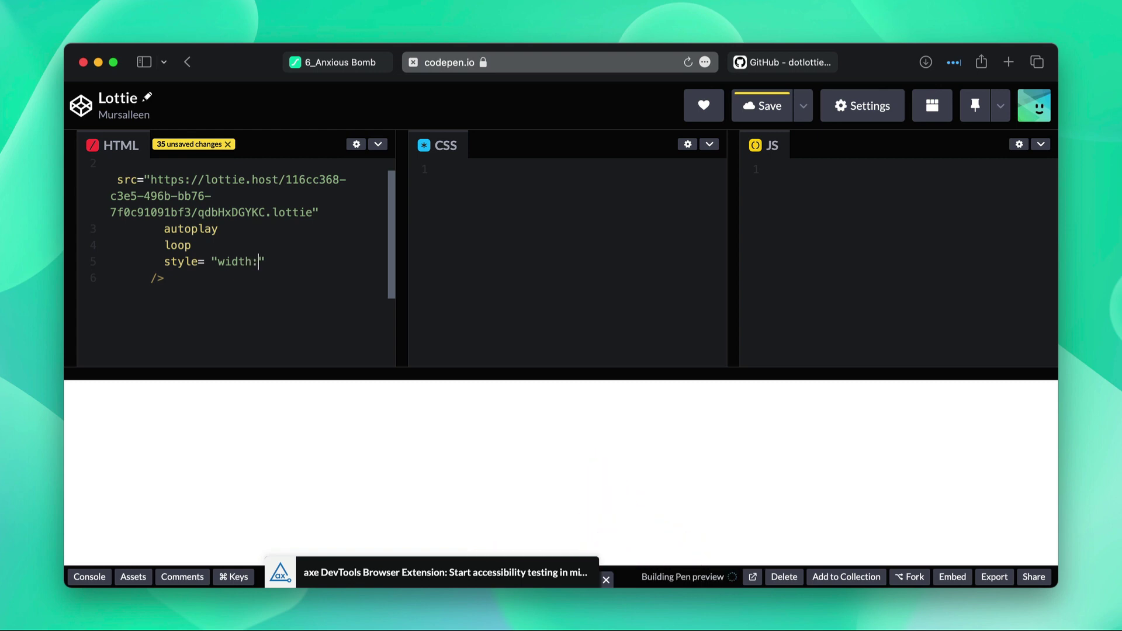
{"action": "type", "text": "320px"}
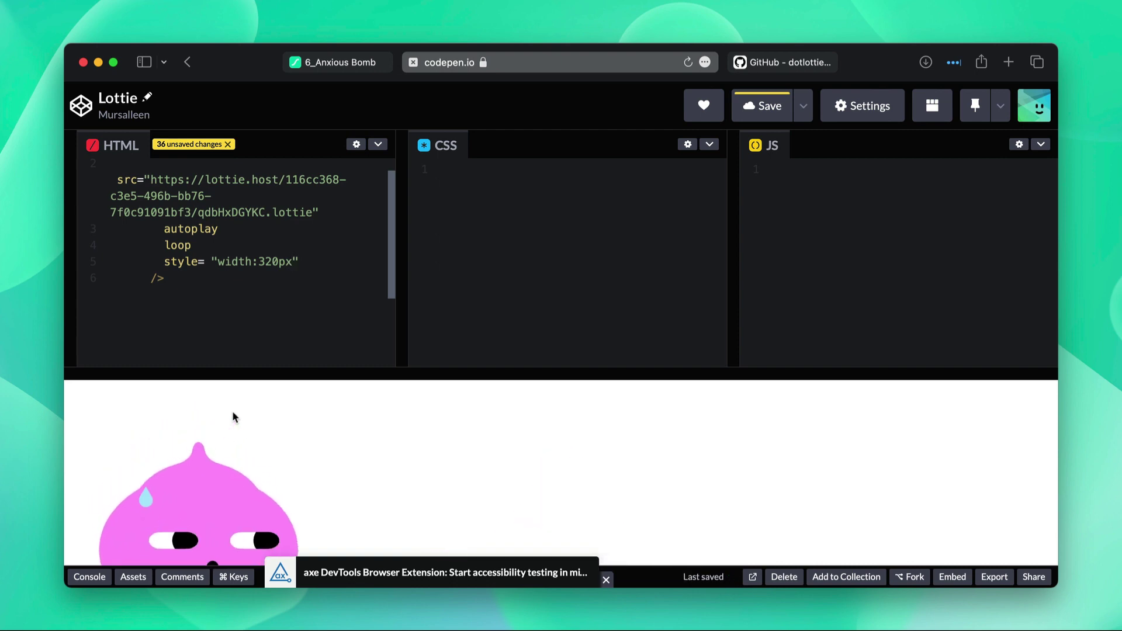
Enlarge the preview pane so the 320px-wide pink Anxious Bomb is fully visible.
{"action": "left_click_drag", "start_coordinate": [255, 373], "coordinate": [282, 258]}
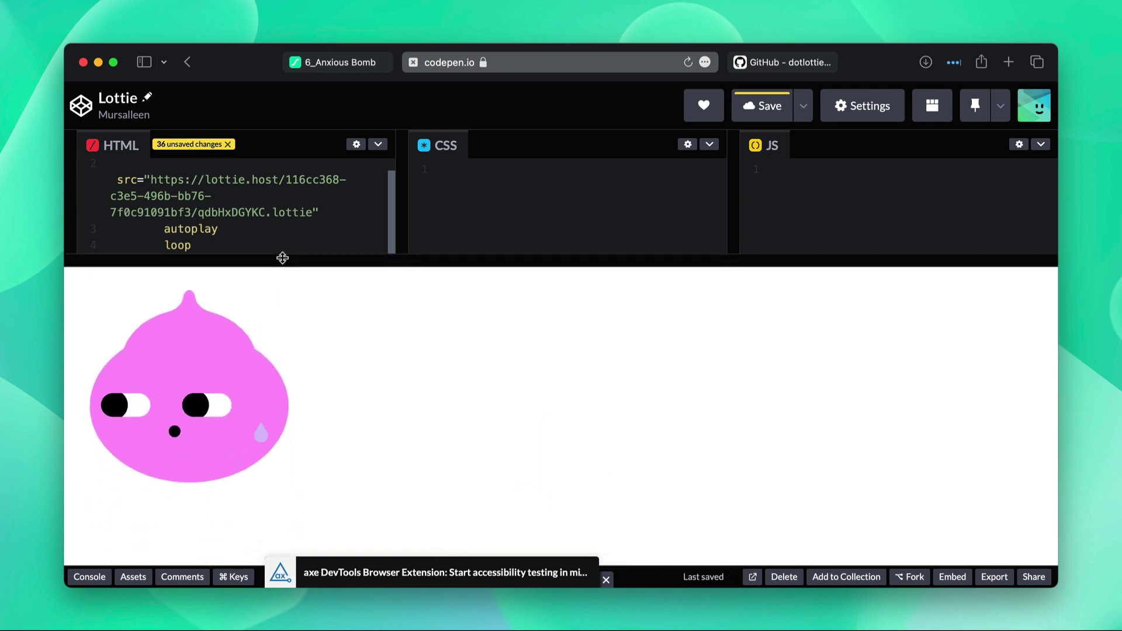